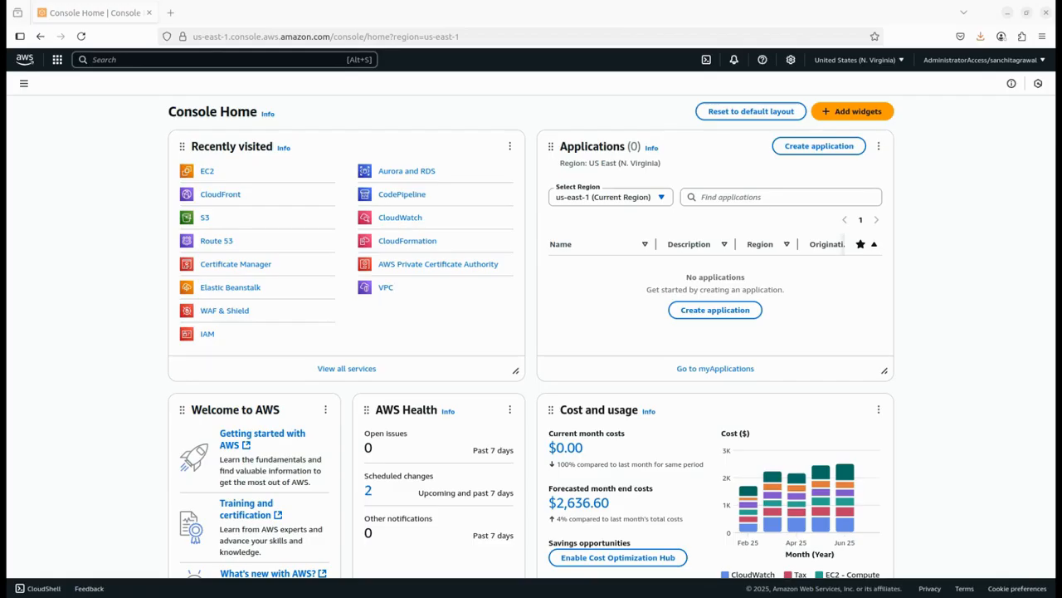
# Start launching a new EC2 instance and name it myec2instance
pyautogui.click(208, 171)
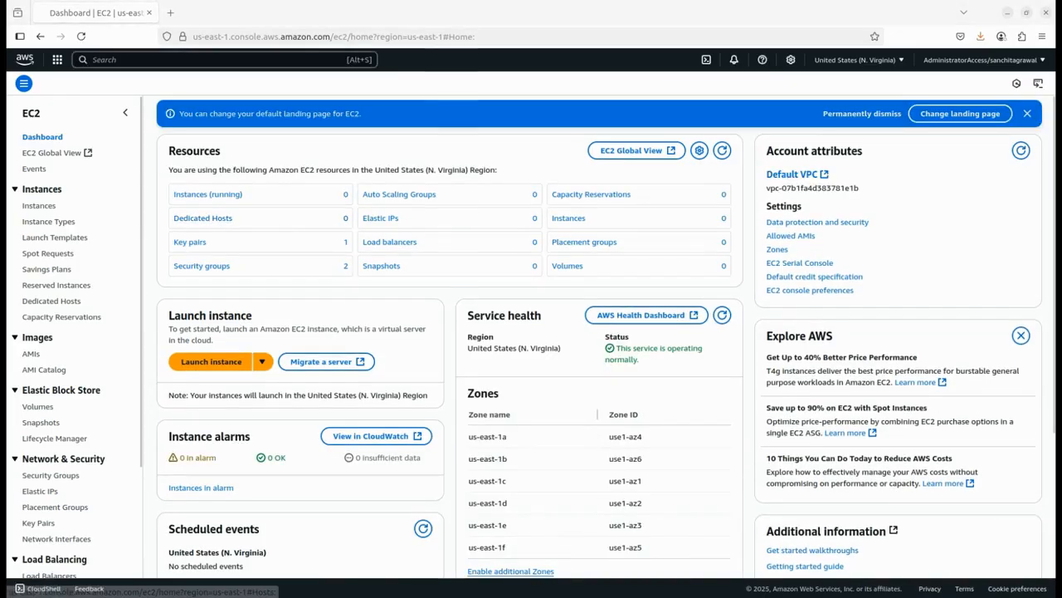
pyautogui.click(209, 362)
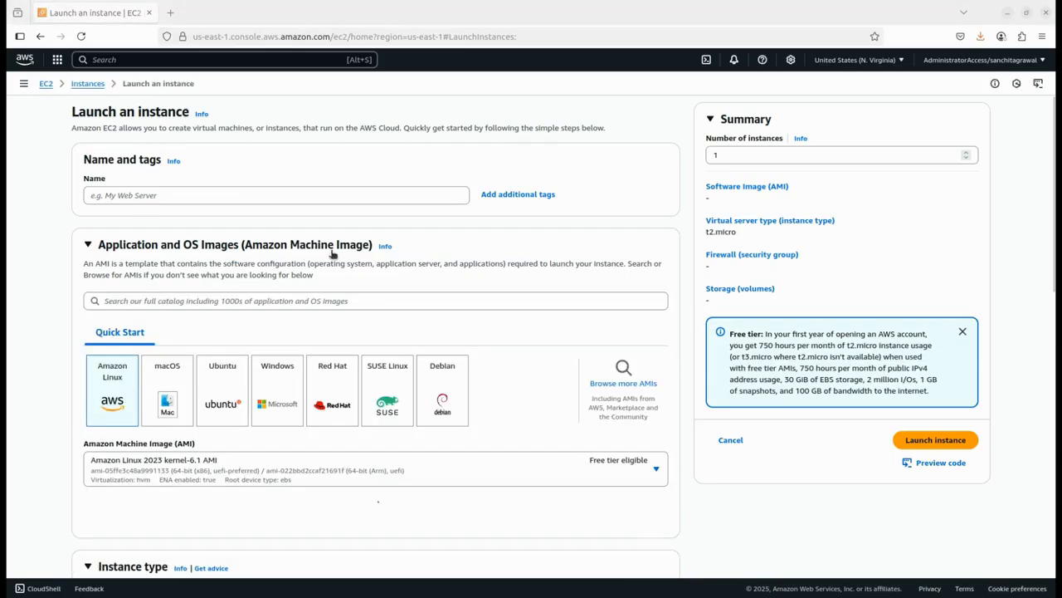
pyautogui.click(138, 194)
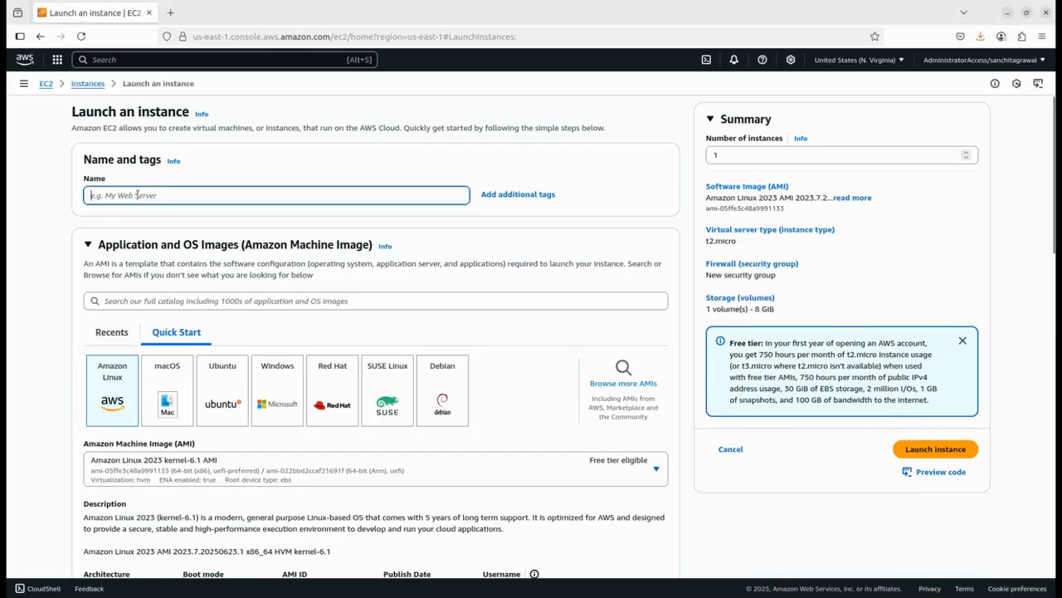
pyautogui.write('my')
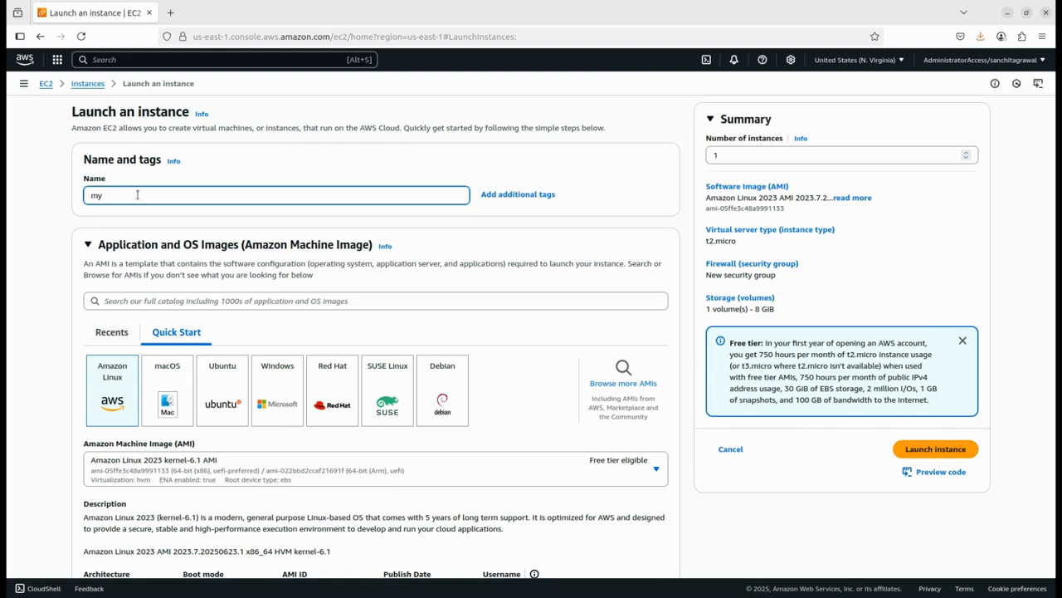
pyautogui.write('ec2instance')
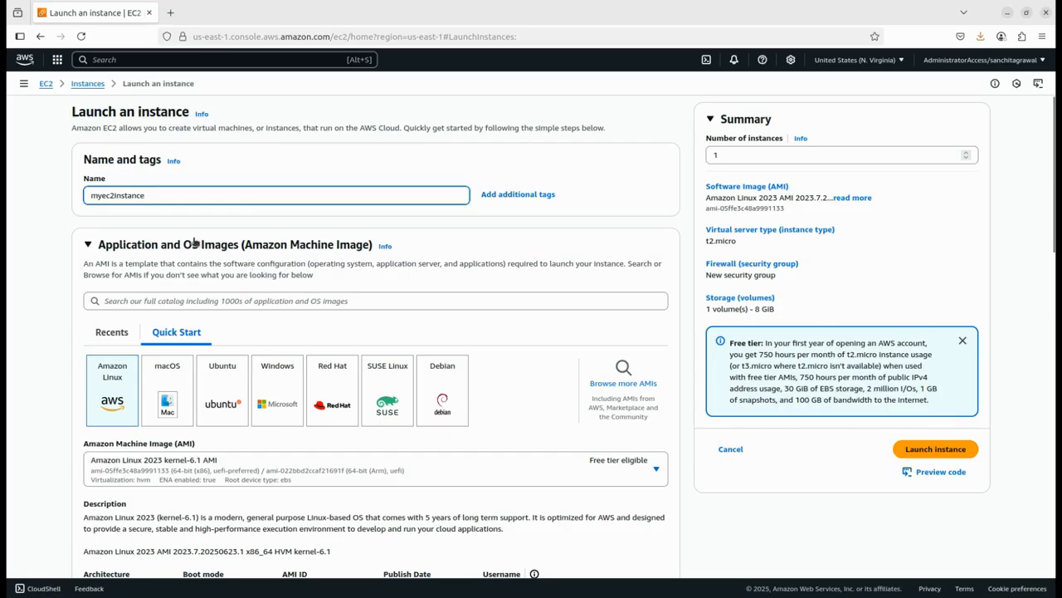
# Switch the machine image to Ubuntu and back to Amazon Linux, accepting the override of the current settings
pyautogui.click(179, 392)
pyautogui.click(237, 393)
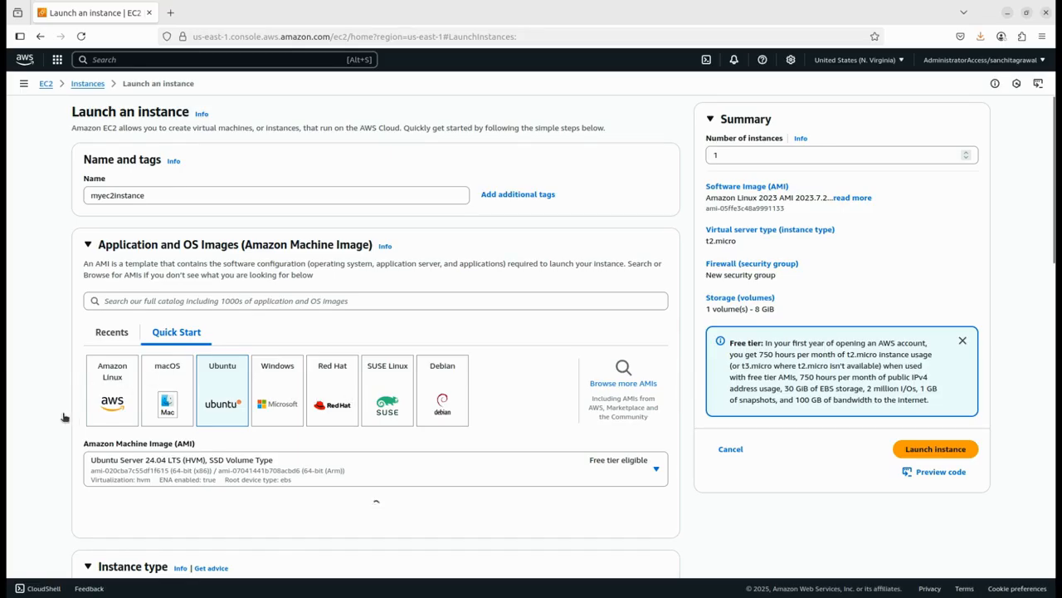
pyautogui.click(113, 387)
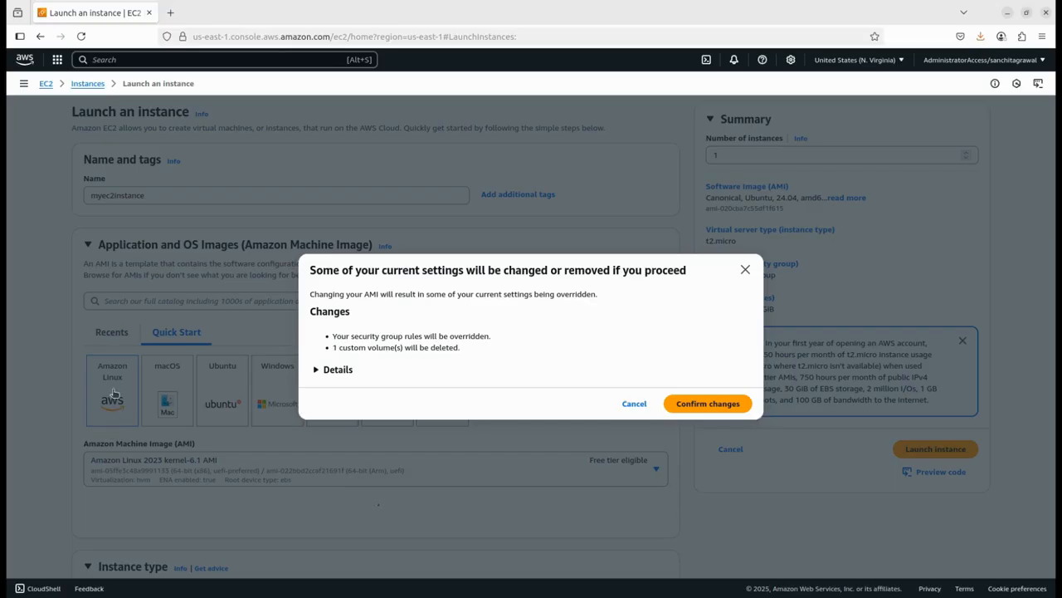
pyautogui.click(634, 404)
pyautogui.click(116, 393)
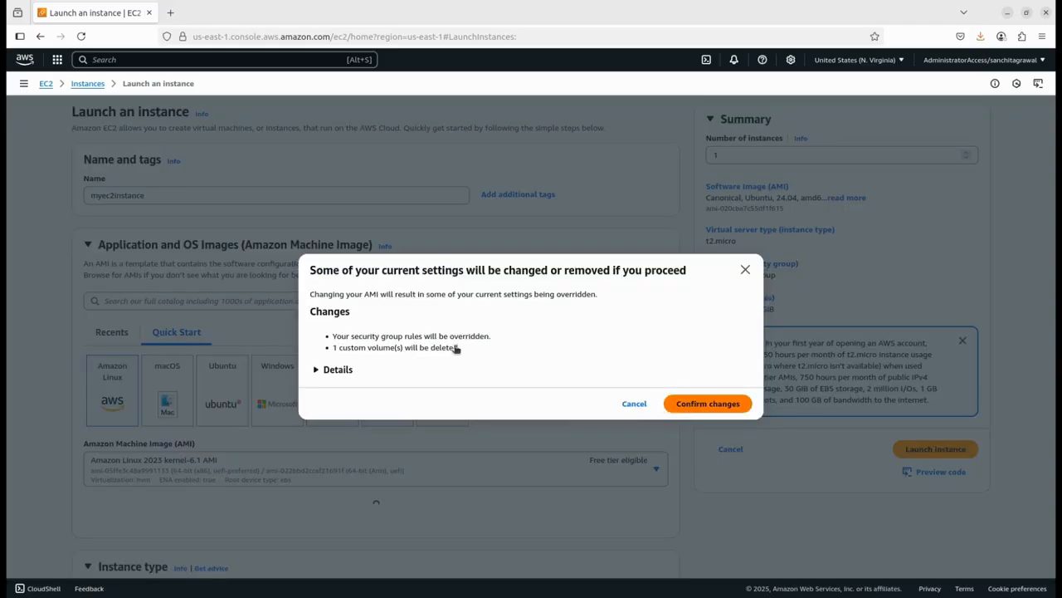
pyautogui.click(708, 404)
# Examine the vCPU count, memory and hourly pricing of the available instance types
pyautogui.scroll(-2, 548, 341)
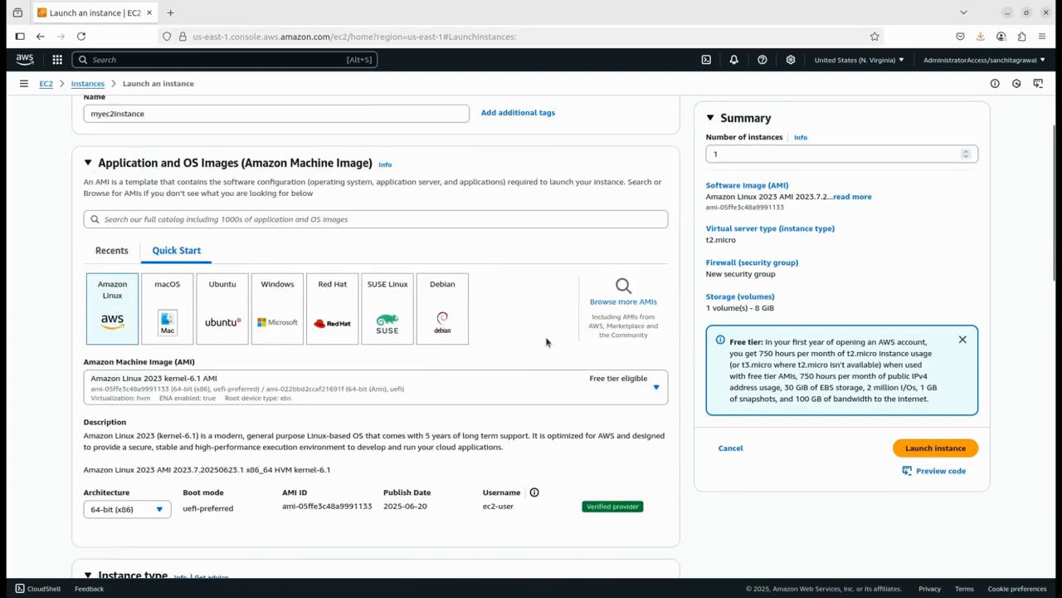
pyautogui.scroll(-1, 332, 324)
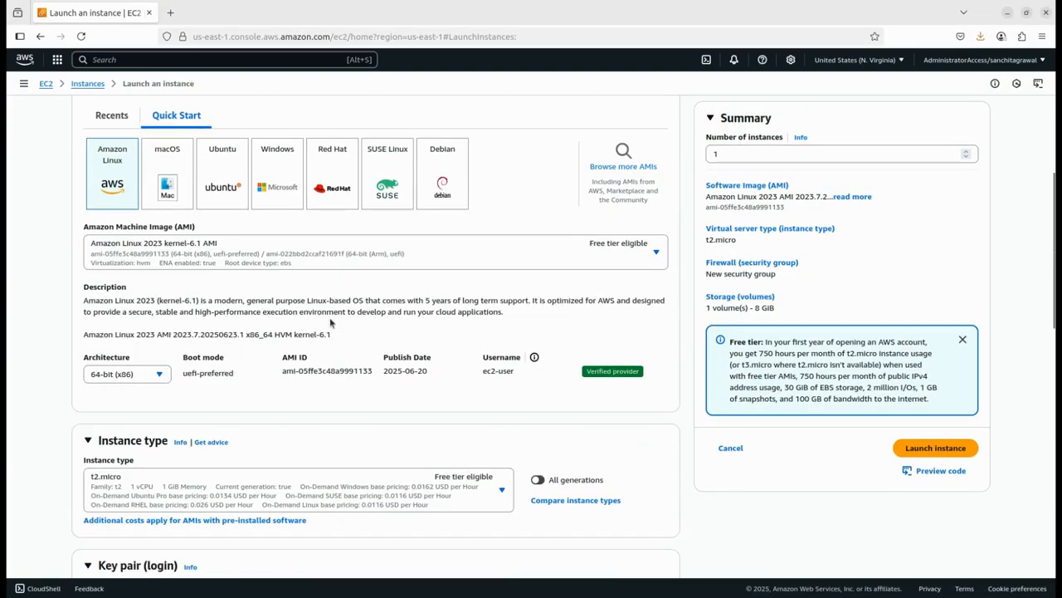
pyautogui.scroll(-1, 159, 389)
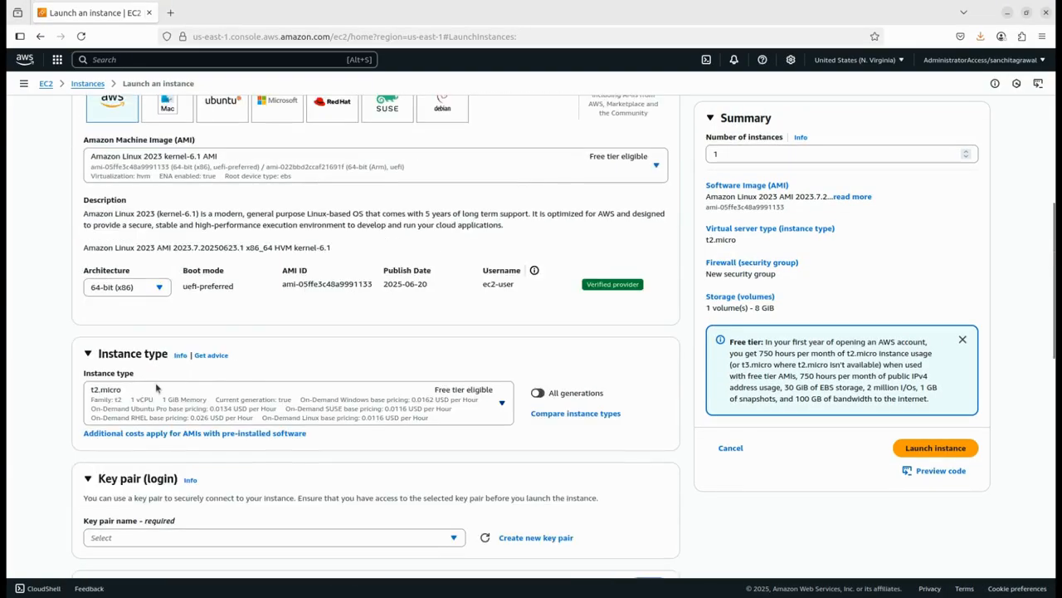
pyautogui.scroll(-1, 174, 341)
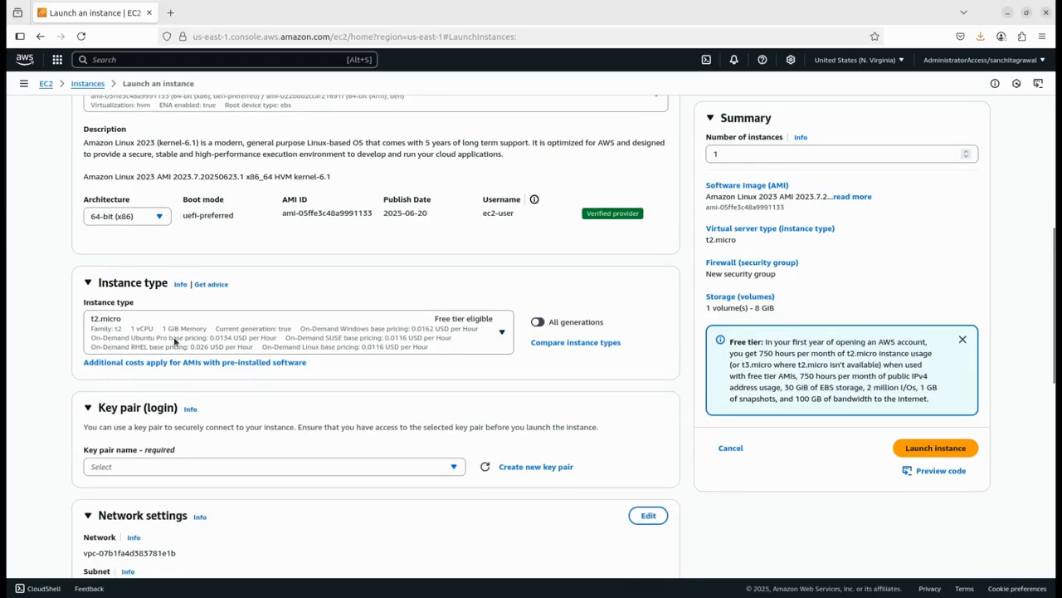
pyautogui.click(220, 330)
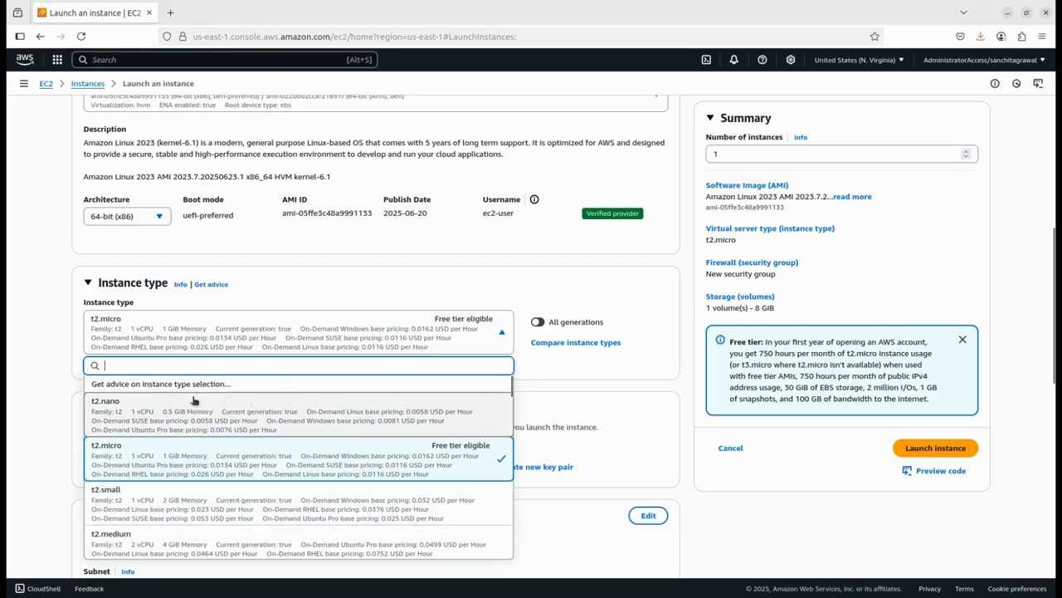
pyautogui.scroll(-3, 335, 318)
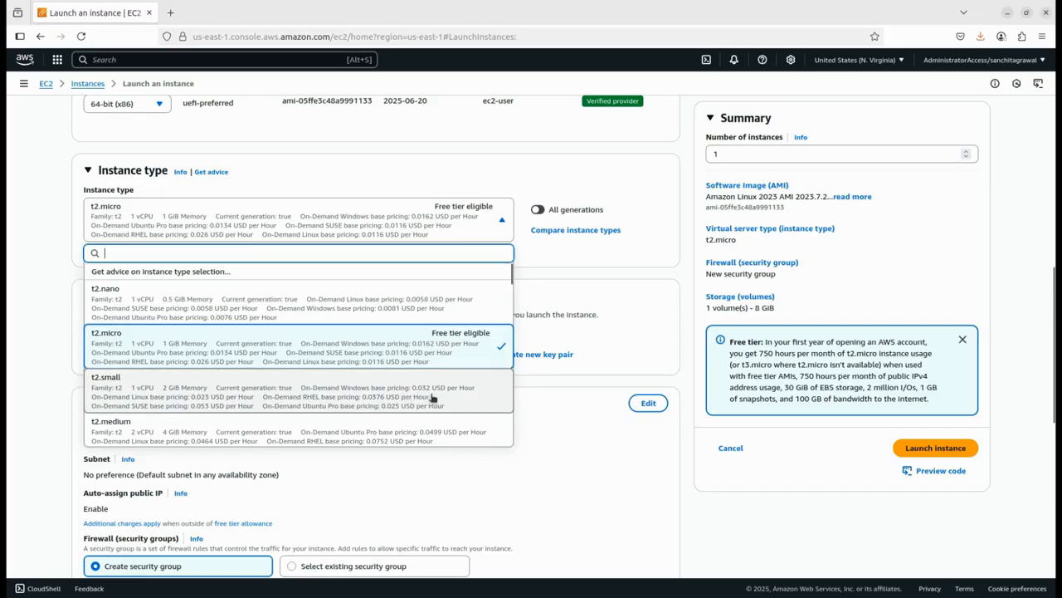
pyautogui.scroll(-5, 368, 350)
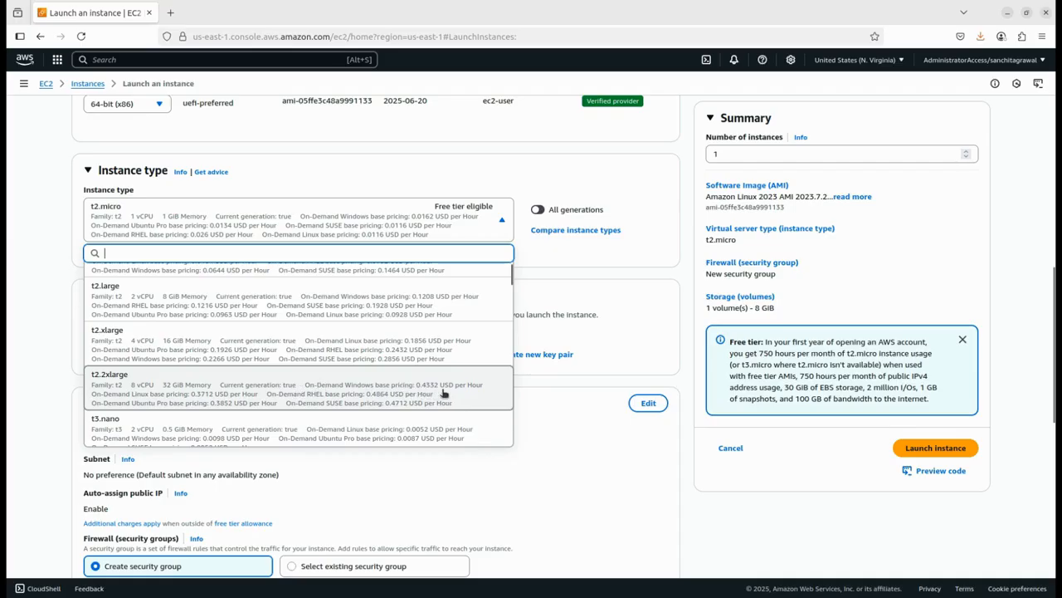
pyautogui.scroll(5, 444, 392)
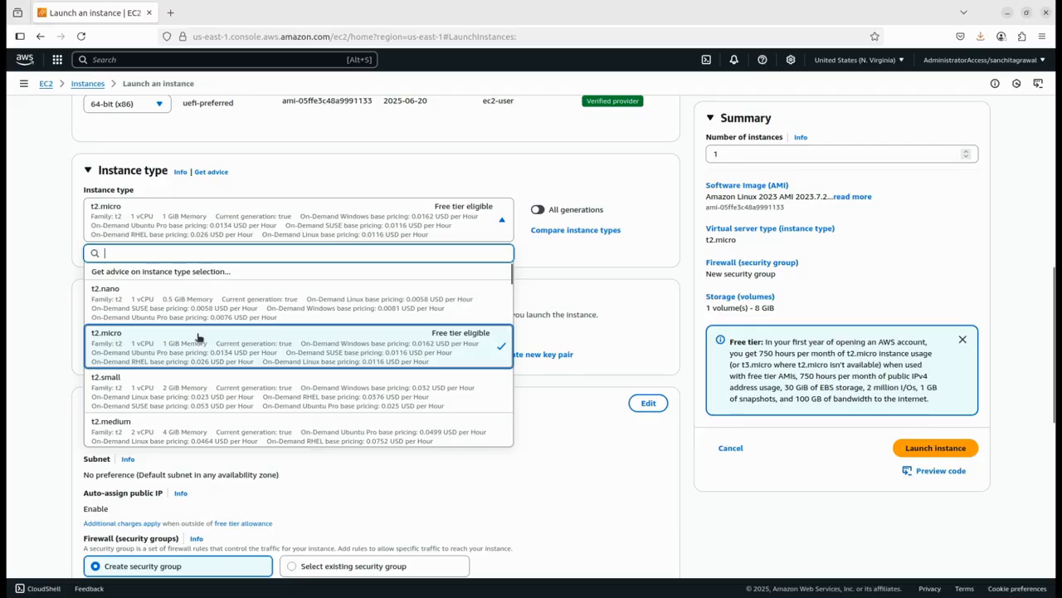
pyautogui.click(52, 326)
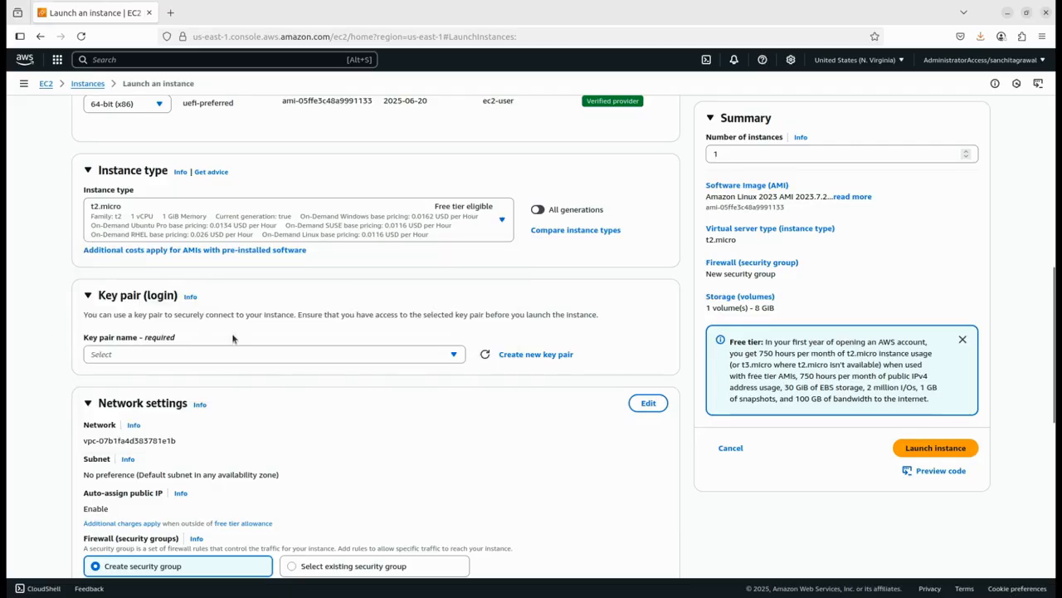
pyautogui.click(268, 355)
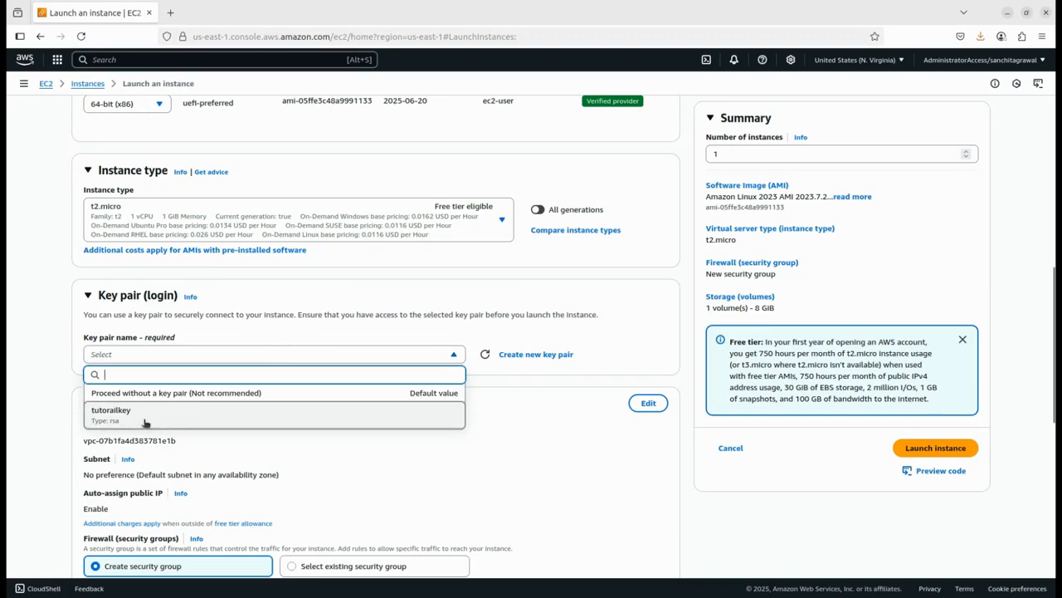
pyautogui.click(560, 355)
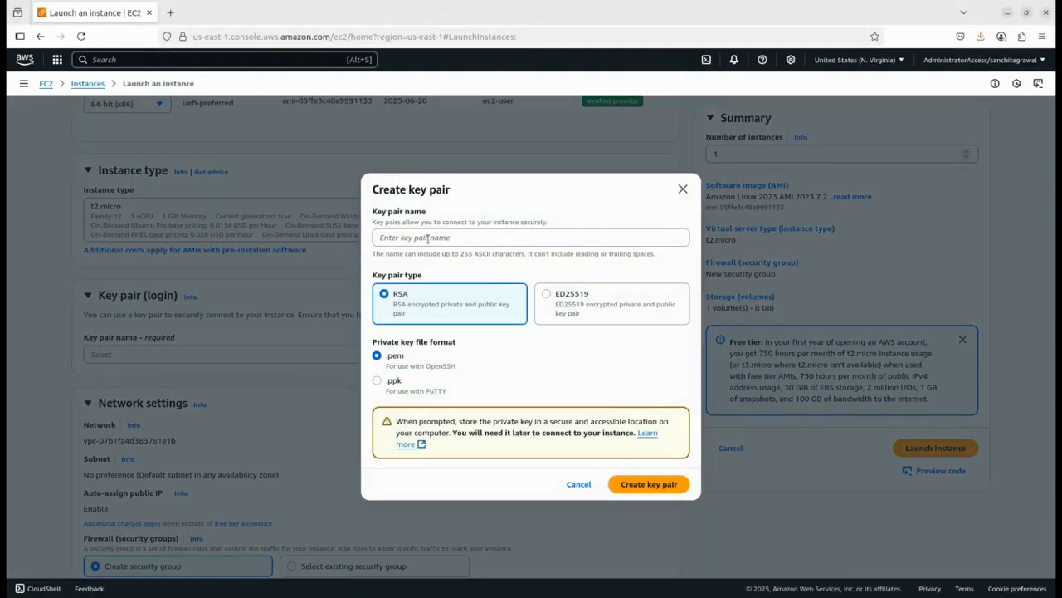
pyautogui.click(429, 239)
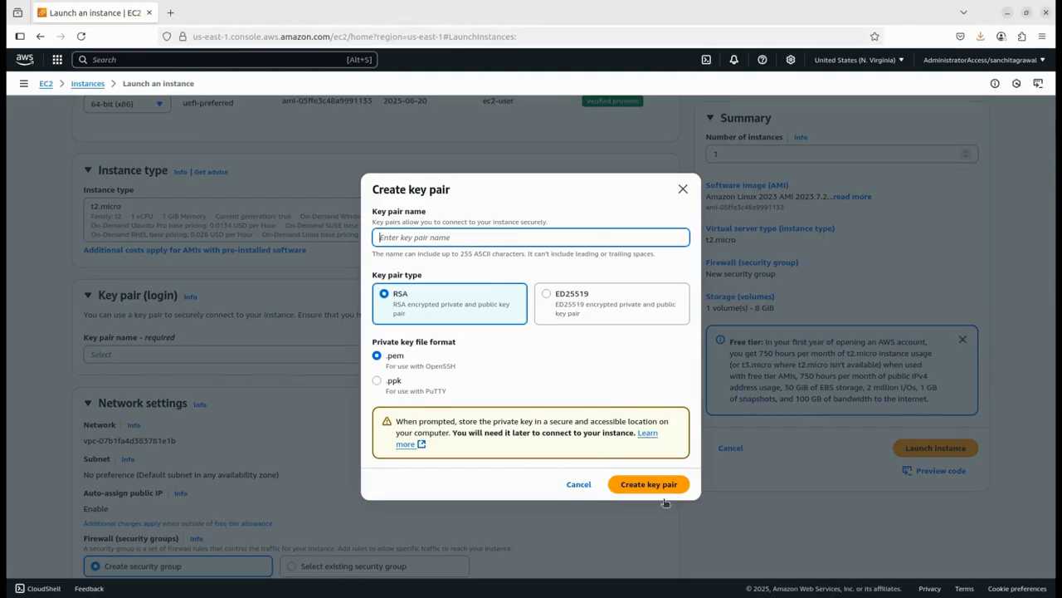
pyautogui.click(682, 191)
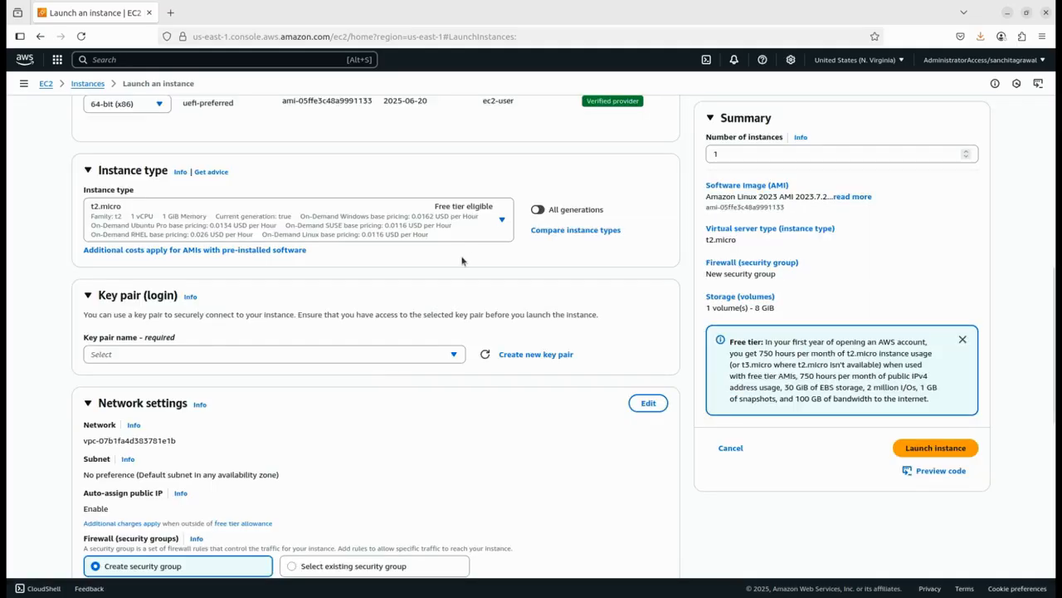
# Choose the existing key pair tutorailkey for logging in to the instance
pyautogui.click(193, 358)
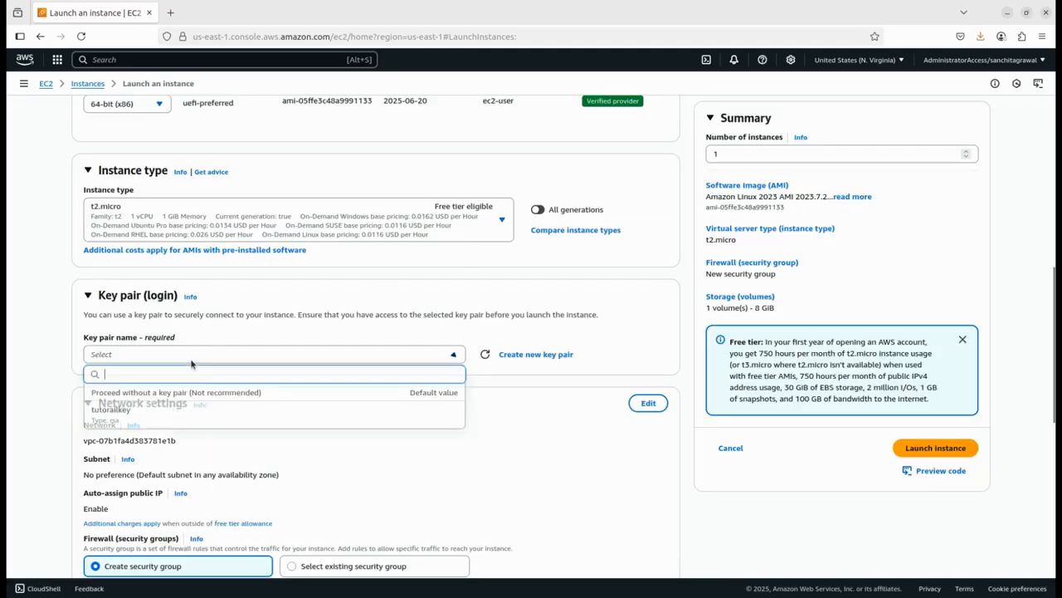
pyautogui.click(135, 410)
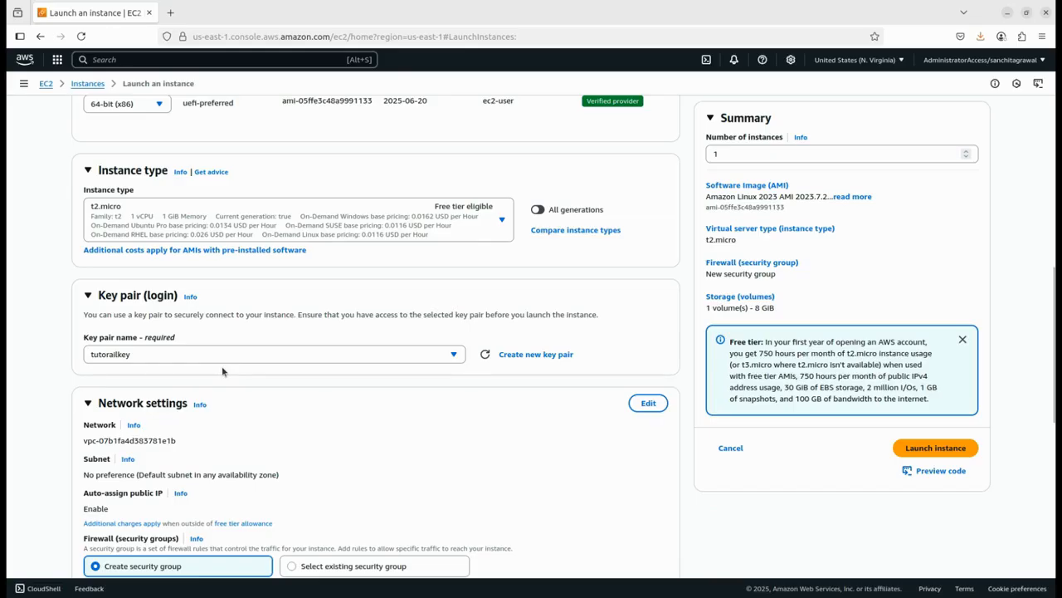
# Review the network, security group and storage settings and launch the instance
pyautogui.scroll(-5, 221, 366)
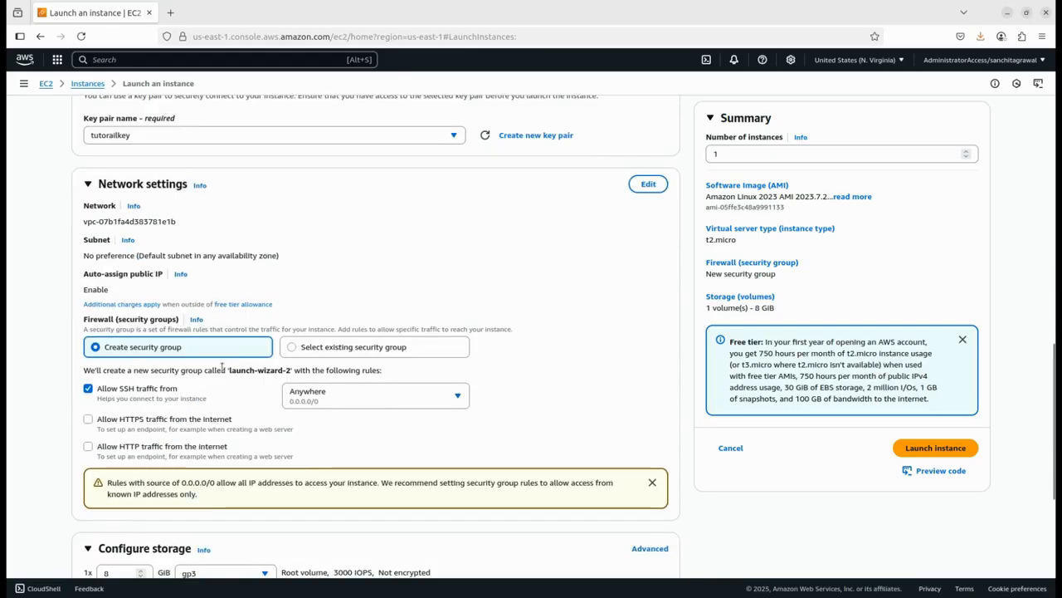
pyautogui.scroll(-1, 268, 287)
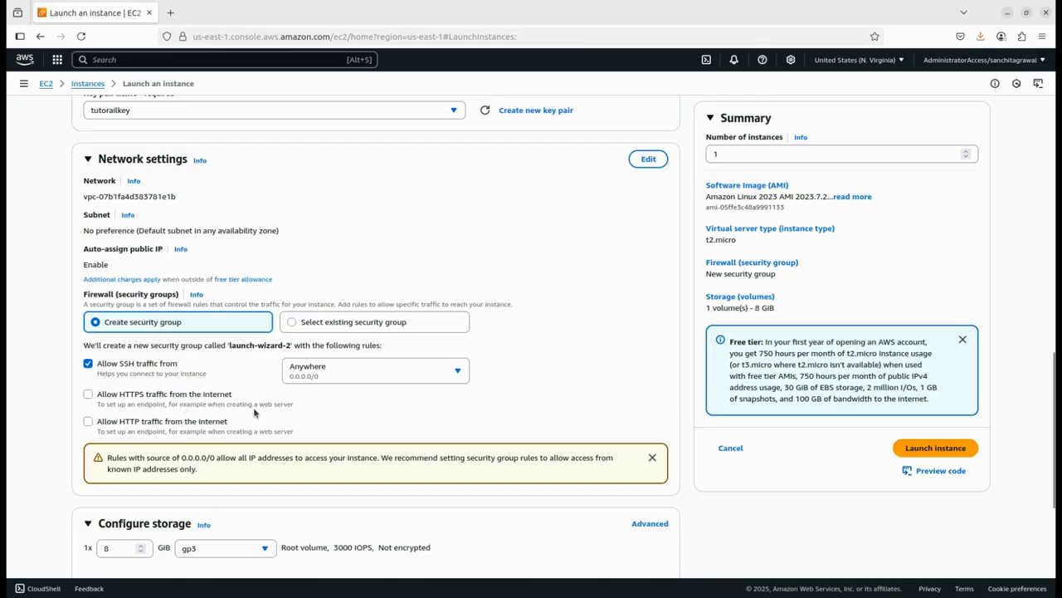
pyautogui.scroll(-1, 254, 413)
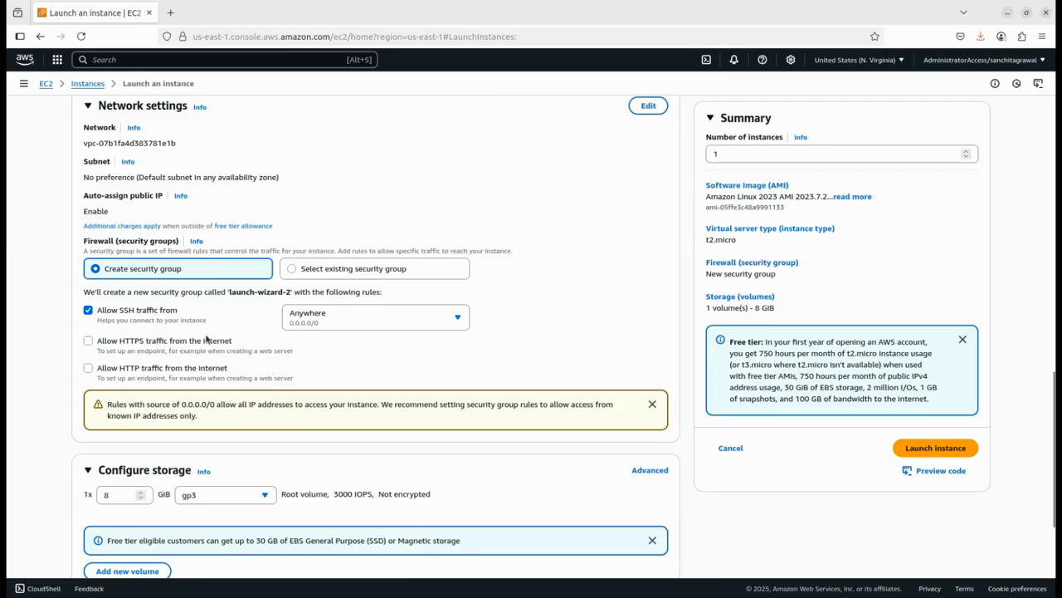
pyautogui.scroll(-3, 205, 339)
pyautogui.scroll(1, 206, 339)
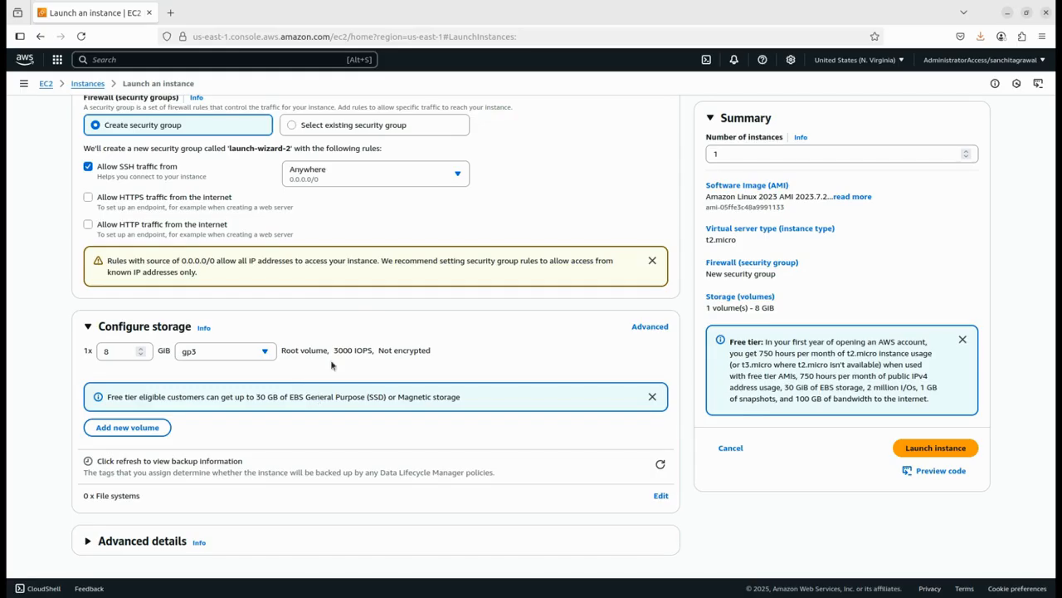
pyautogui.scroll(3, 531, 391)
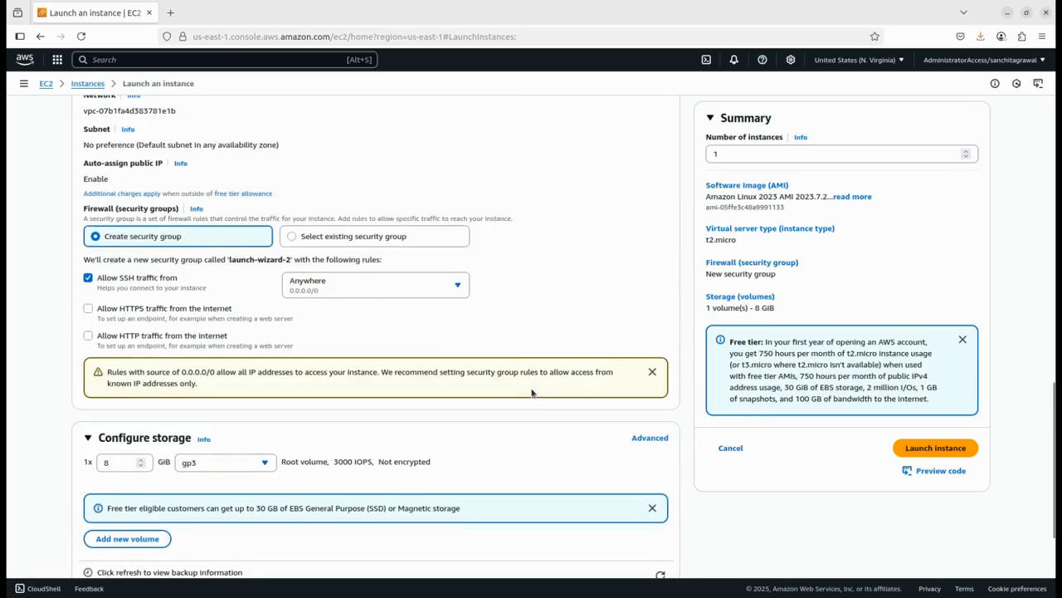
pyautogui.click(945, 454)
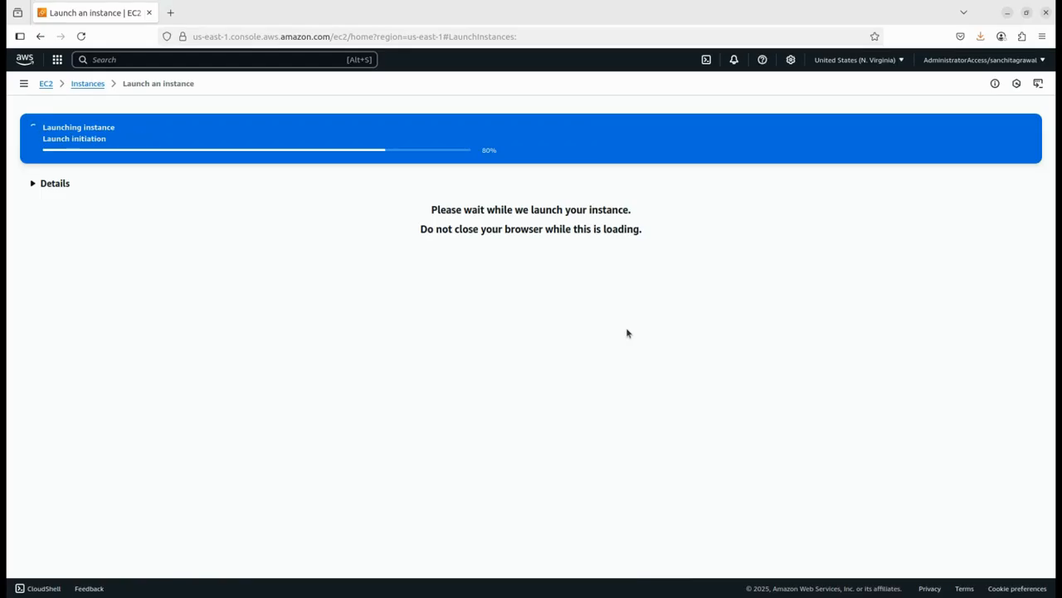
# Open the list of instances and remove the running-state filter to check the new instance
pyautogui.click(87, 83)
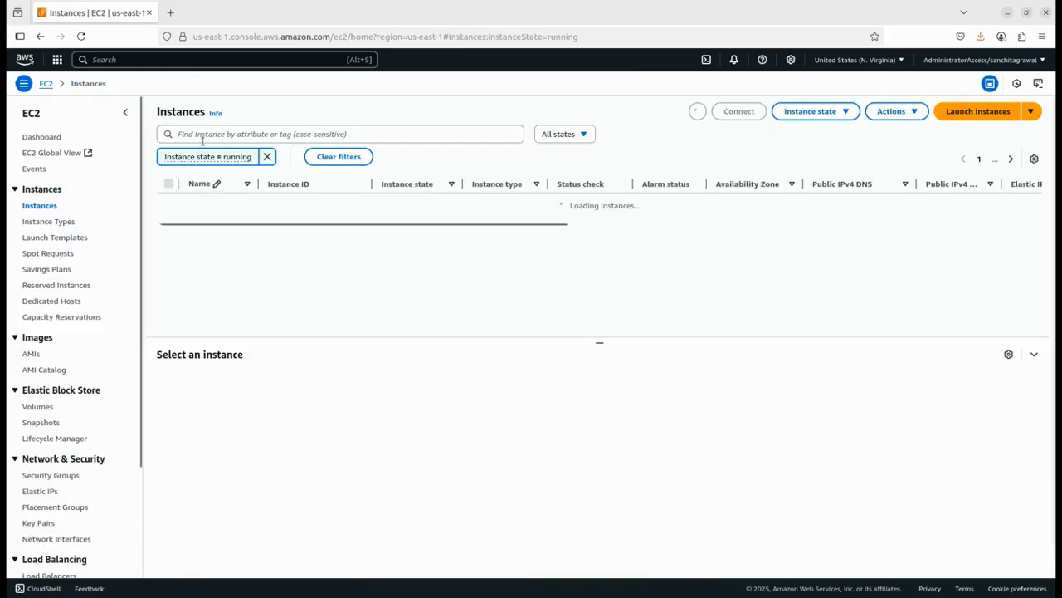
pyautogui.click(267, 157)
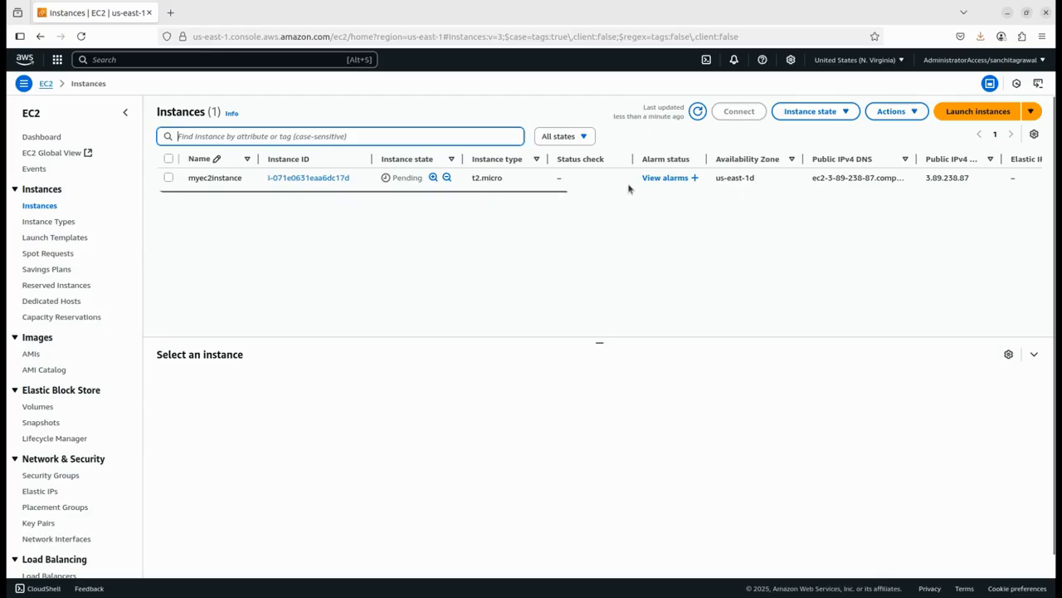
pyautogui.hscroll(5, 727, 178)
pyautogui.hscroll(-5, 730, 178)
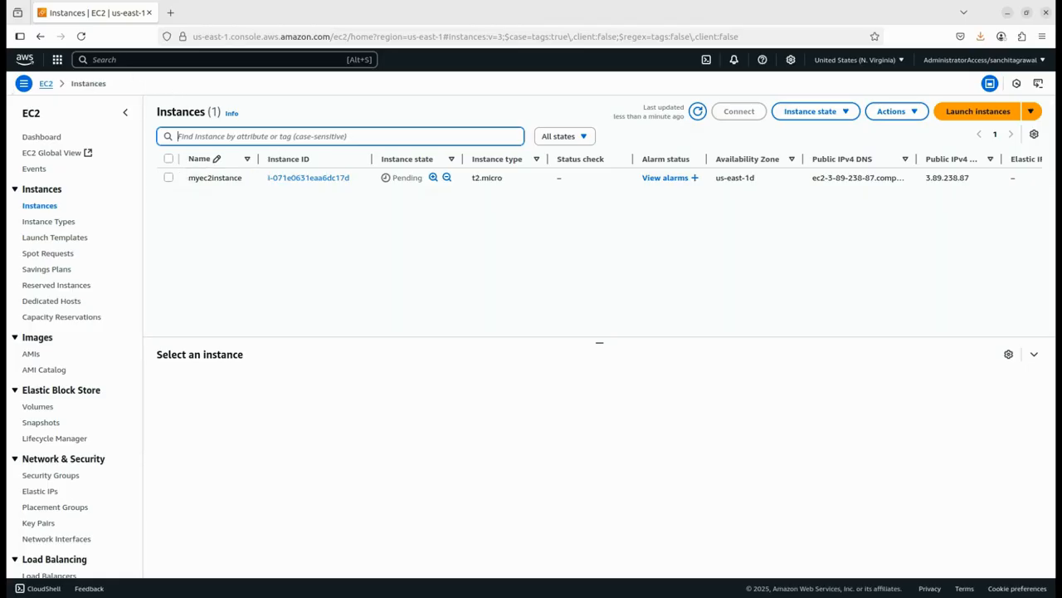
pyautogui.click(531, 249)
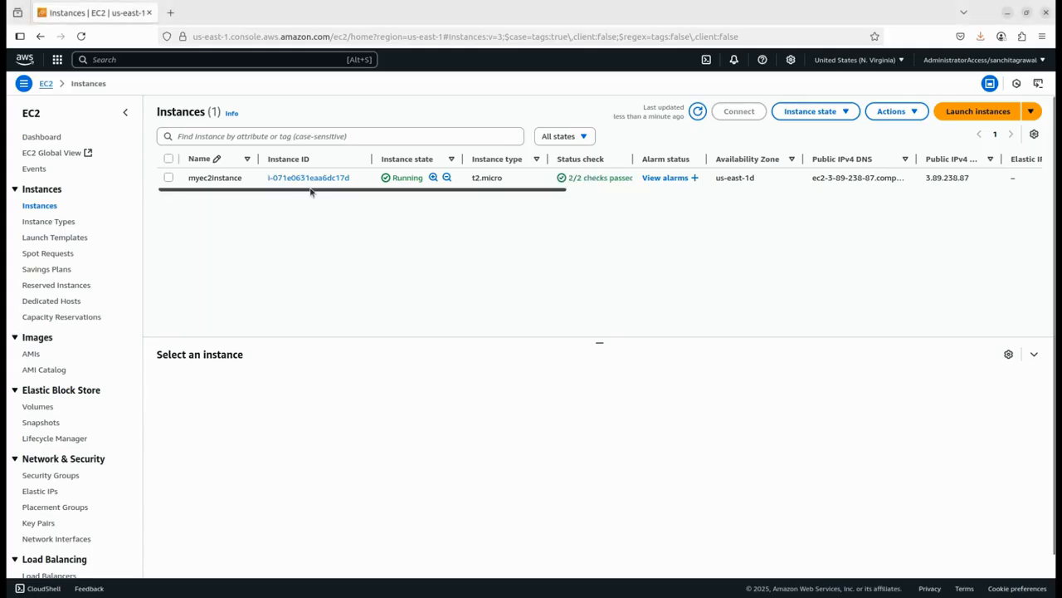
# Select myec2instance and open its connection options
pyautogui.click(167, 180)
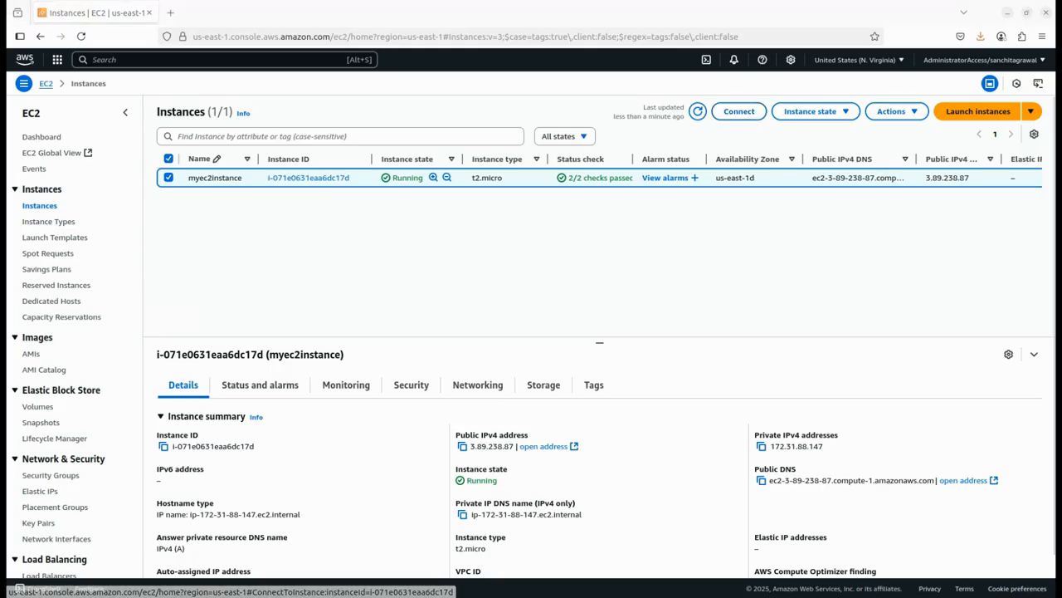
pyautogui.click(727, 118)
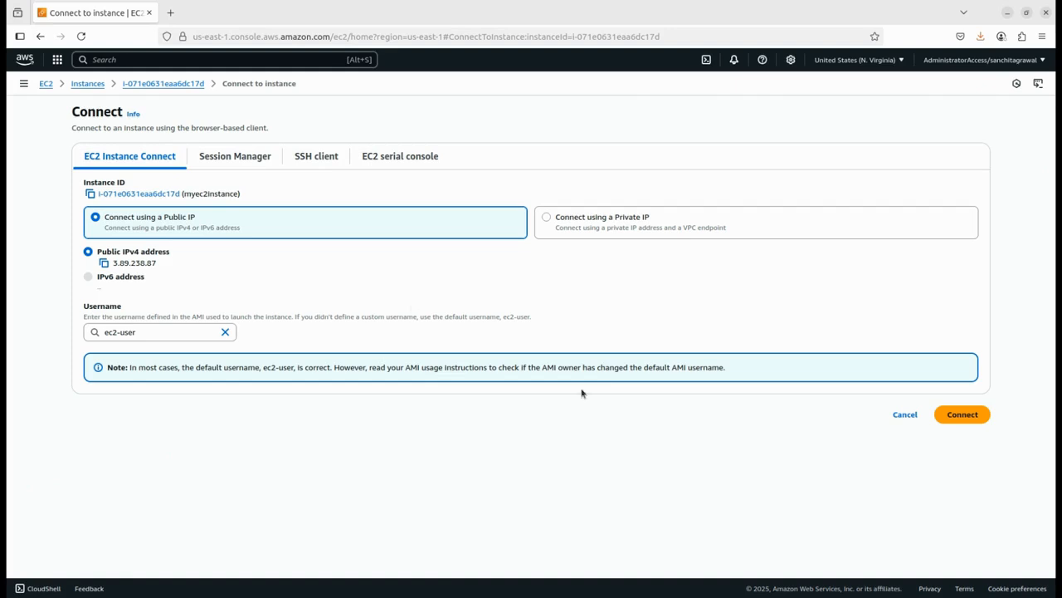
# Connect to the instance with EC2 Instance Connect, list its home directory and enter the command mkdir test
pyautogui.click(971, 416)
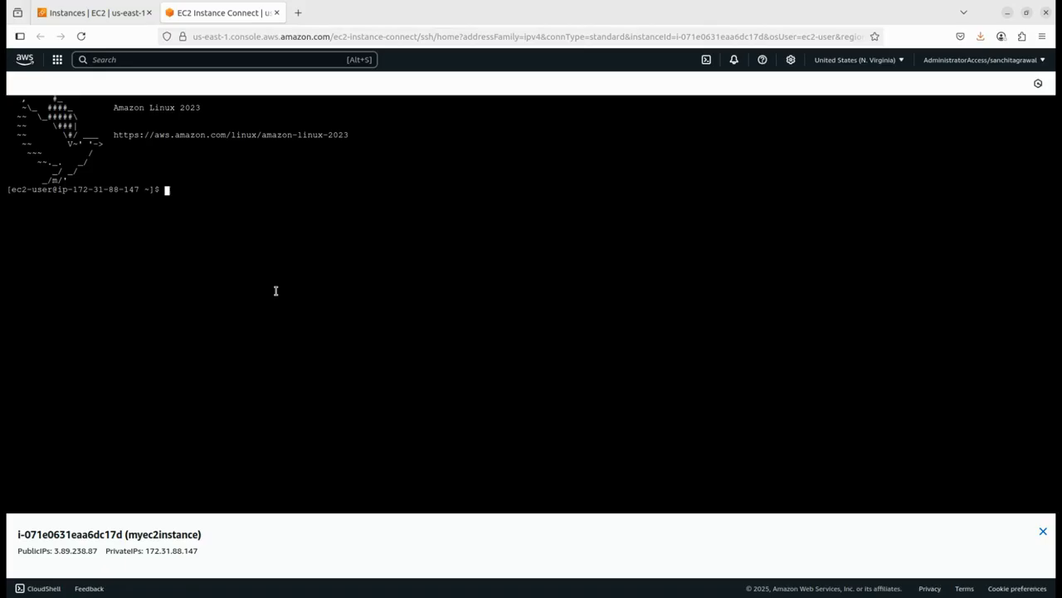
pyautogui.write('ls')
pyautogui.press('Return')
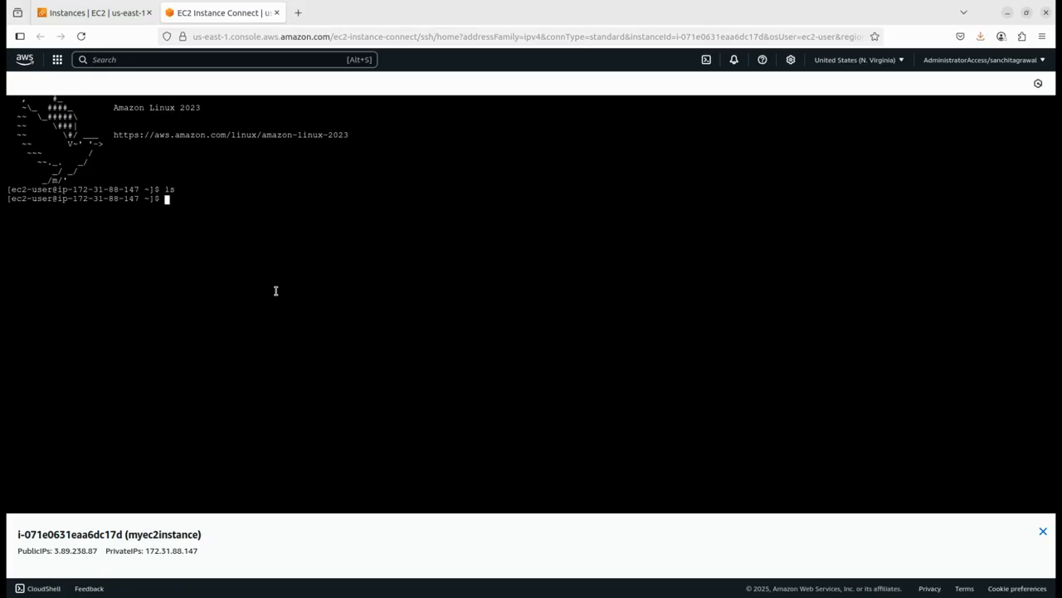
pyautogui.write('mkdir test')
# Switch to the local terminal and change to the home directory with cd
pyautogui.hotkey('alt', 'Tab')
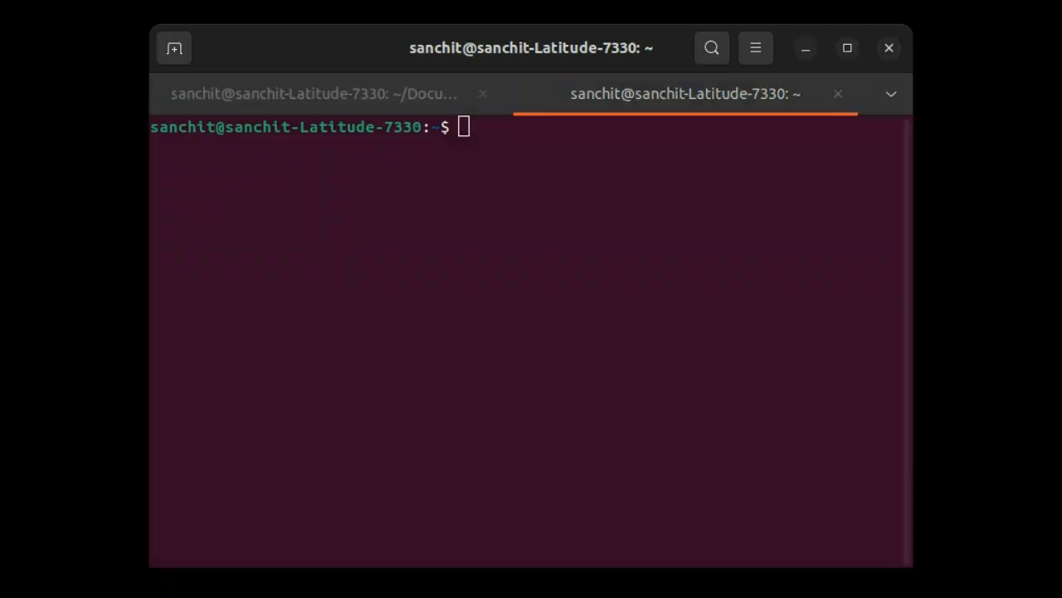
pyautogui.click(629, 485)
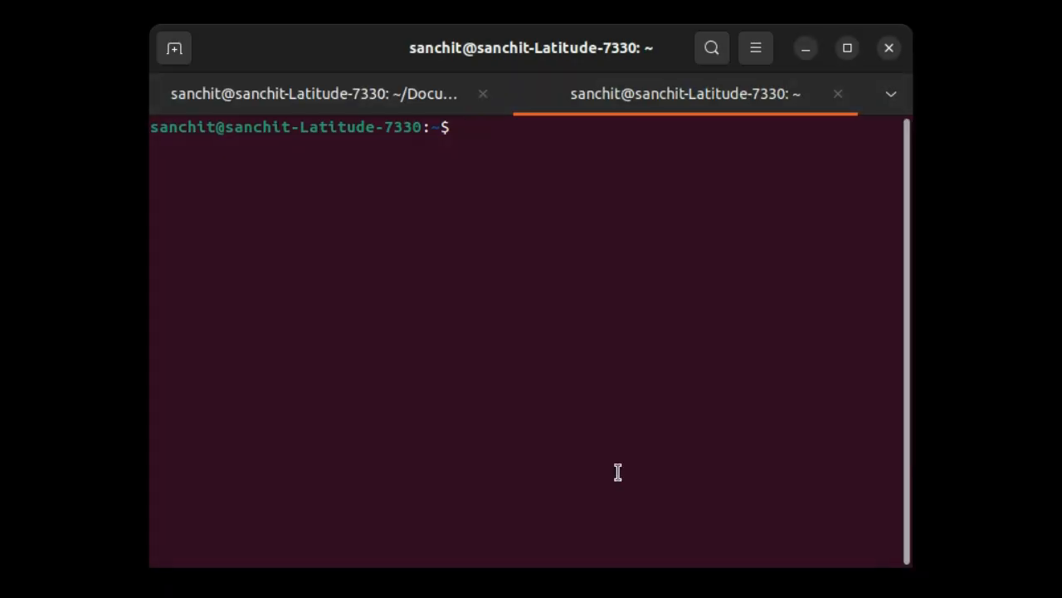
pyautogui.write('cd')
pyautogui.press('Return')
# Set the permissions of ~/Downloads/tutorailkey.pem to 400 with sudo chmod, entering the sudo password
pyautogui.write('s')
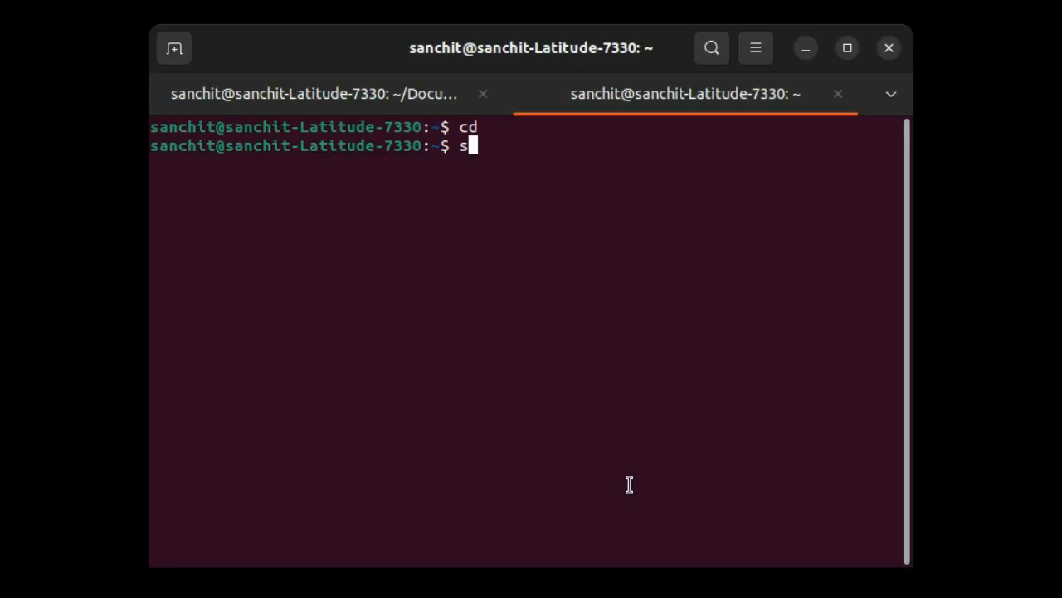
pyautogui.write('udo chmod ')
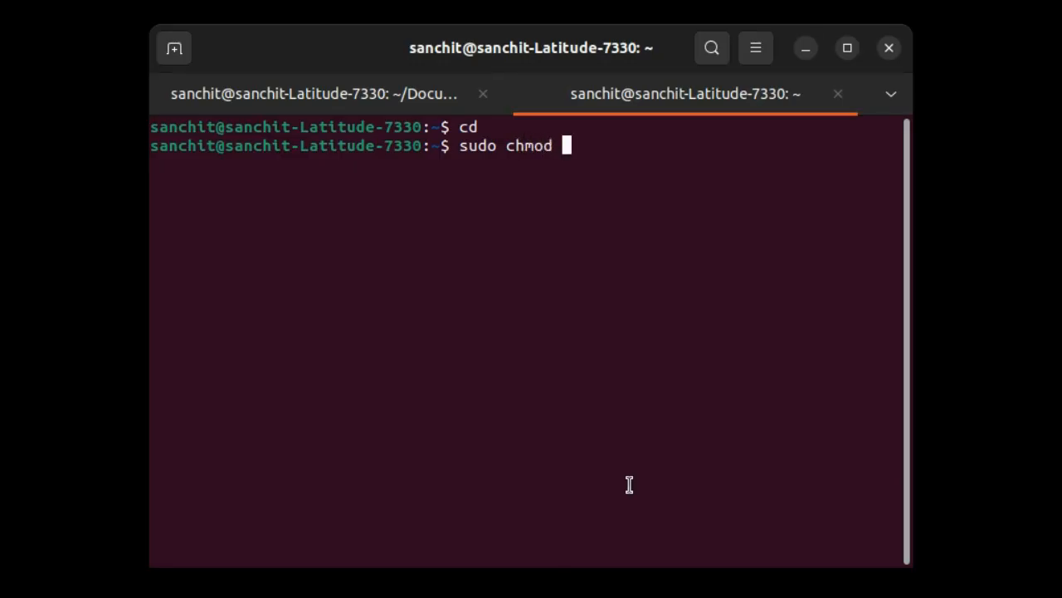
pyautogui.write('400 ~')
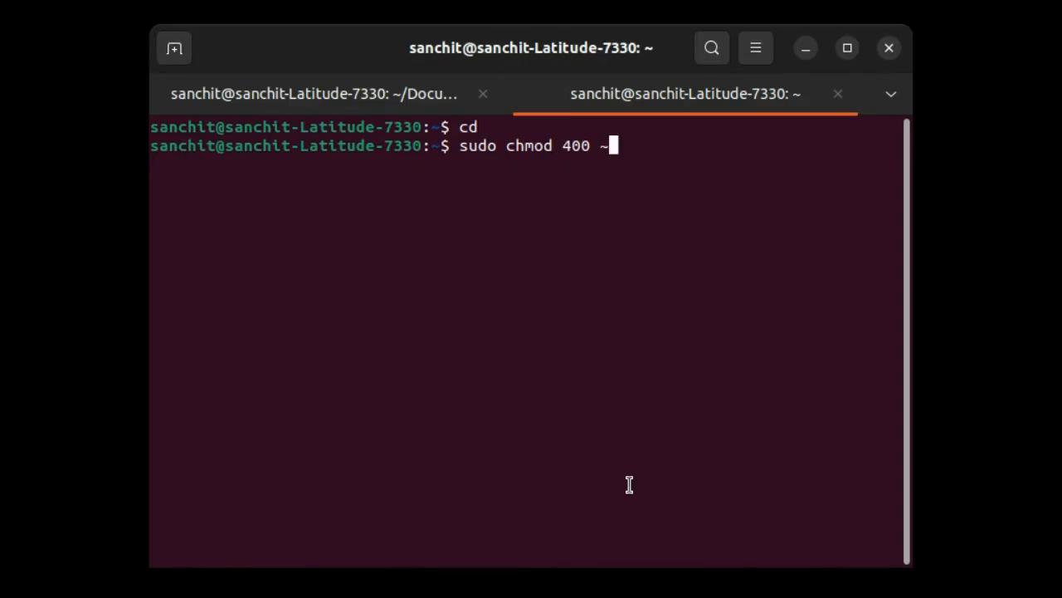
pyautogui.write('/Dow')
pyautogui.press('Tab')
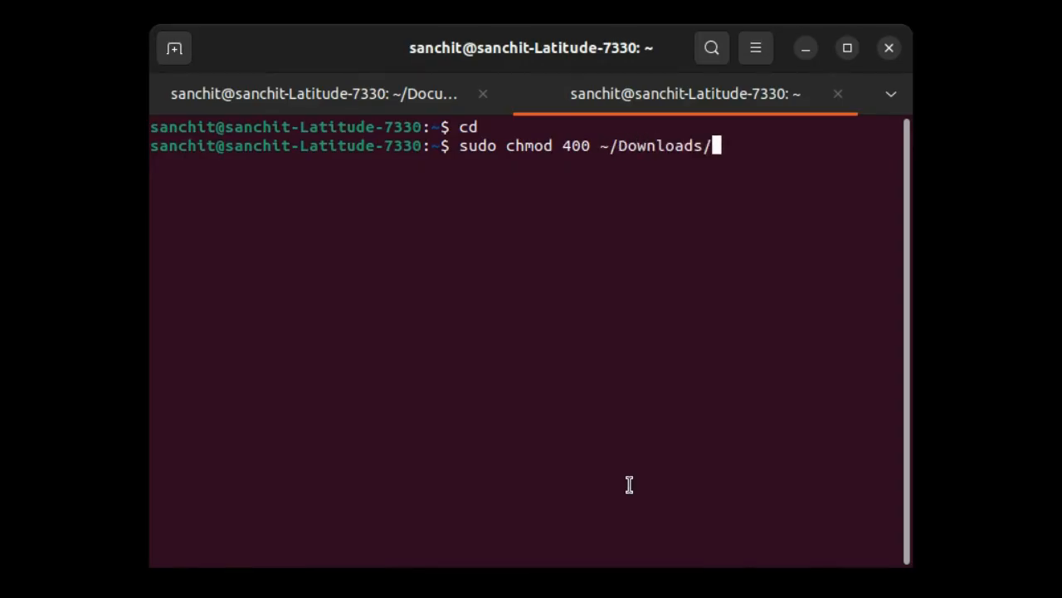
pyautogui.write('tut')
pyautogui.press('Tab')
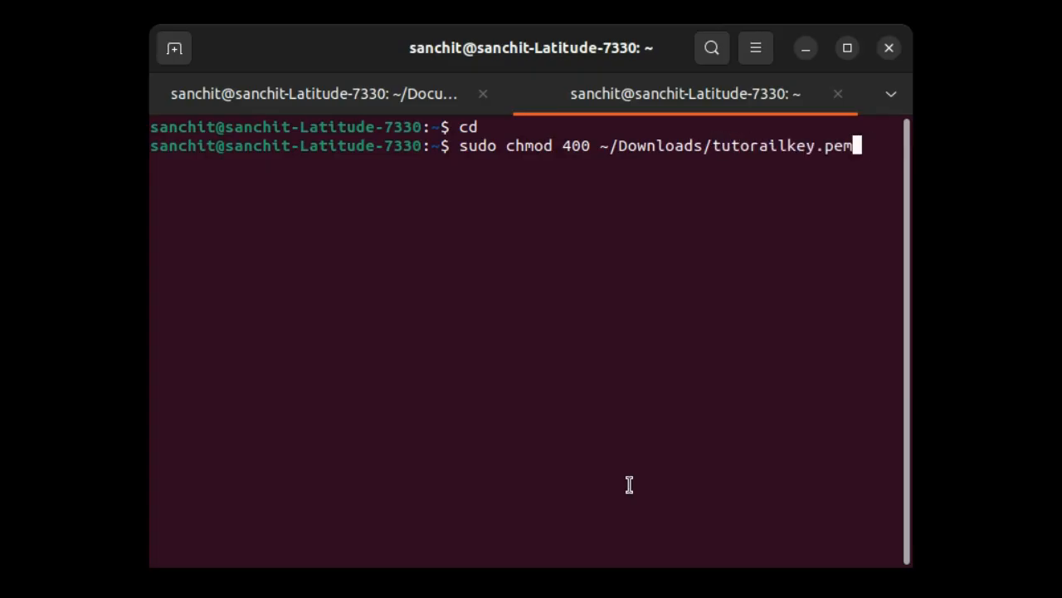
pyautogui.press('Return')
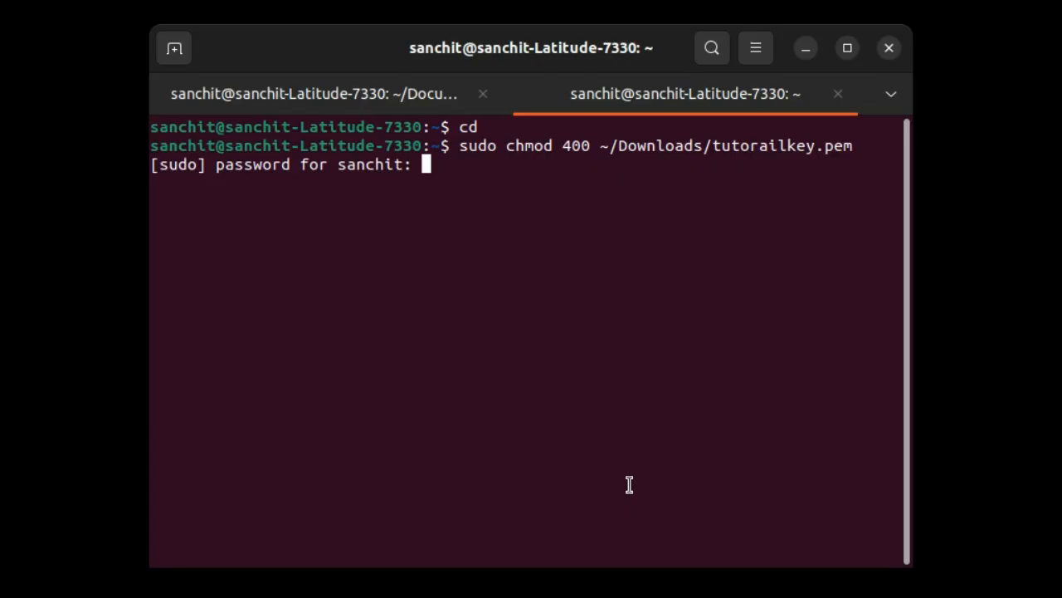
pyautogui.press('Return')
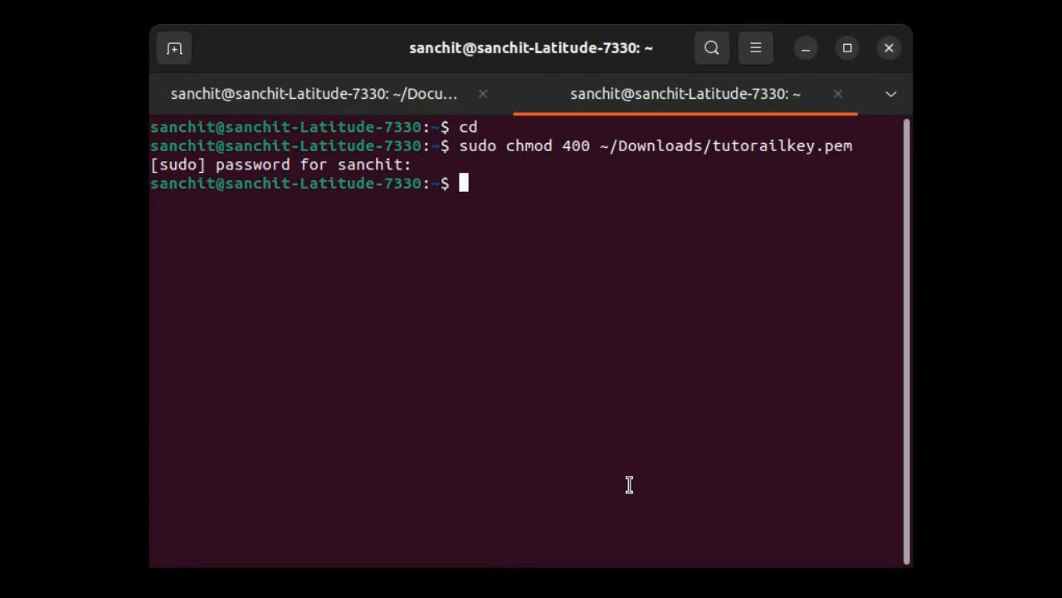
# Start an SSH connection as ec2-user to 3.89.128.2 using the key file ~/Downloads/tutorailkey.pem
pyautogui.write('ssh -i')
pyautogui.write('~/Dow')
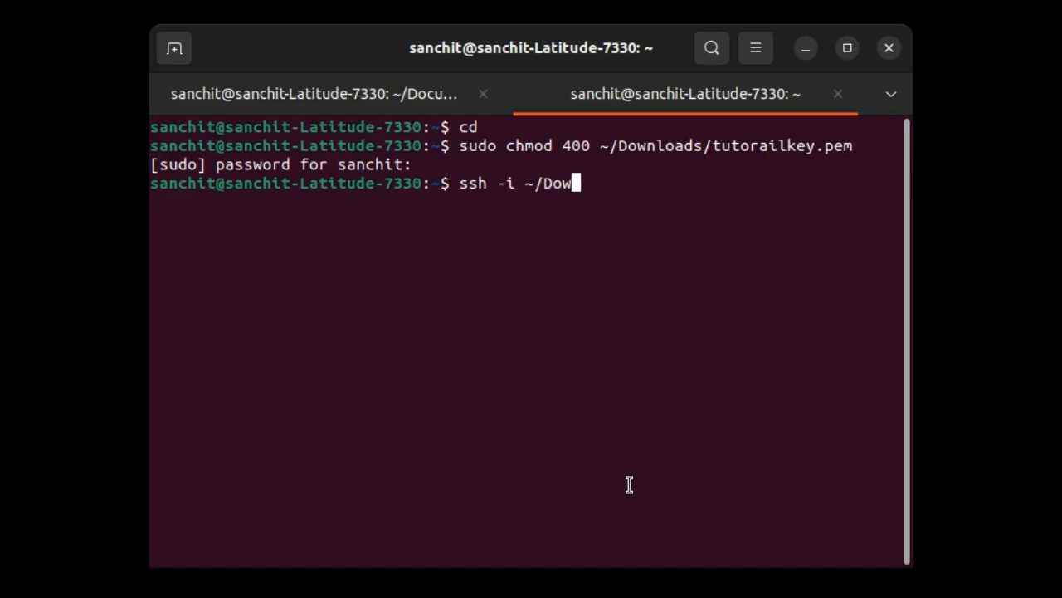
pyautogui.press('Tab')
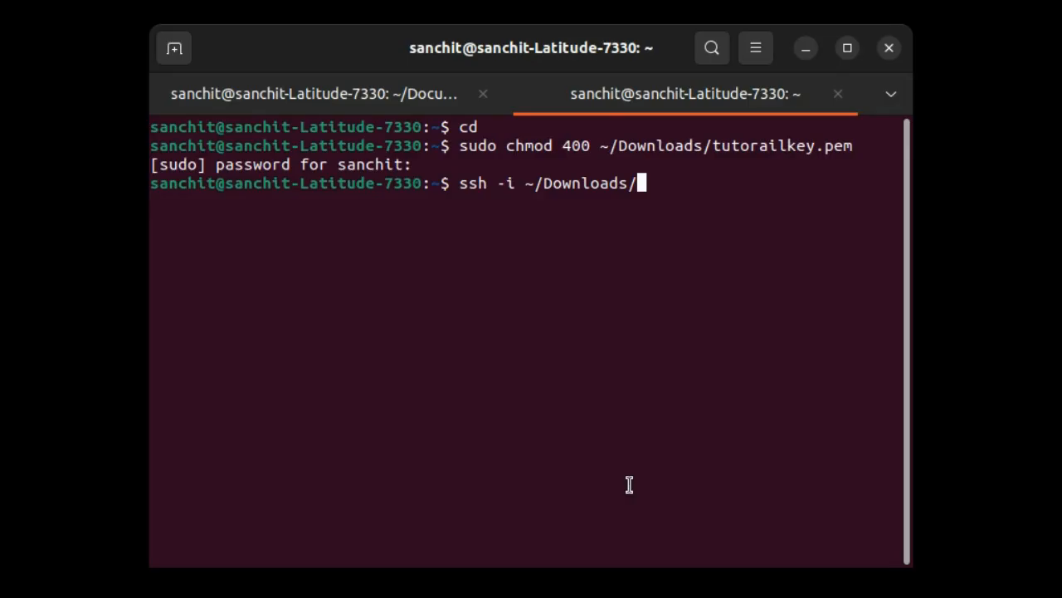
pyautogui.write('tut')
pyautogui.press('Tab')
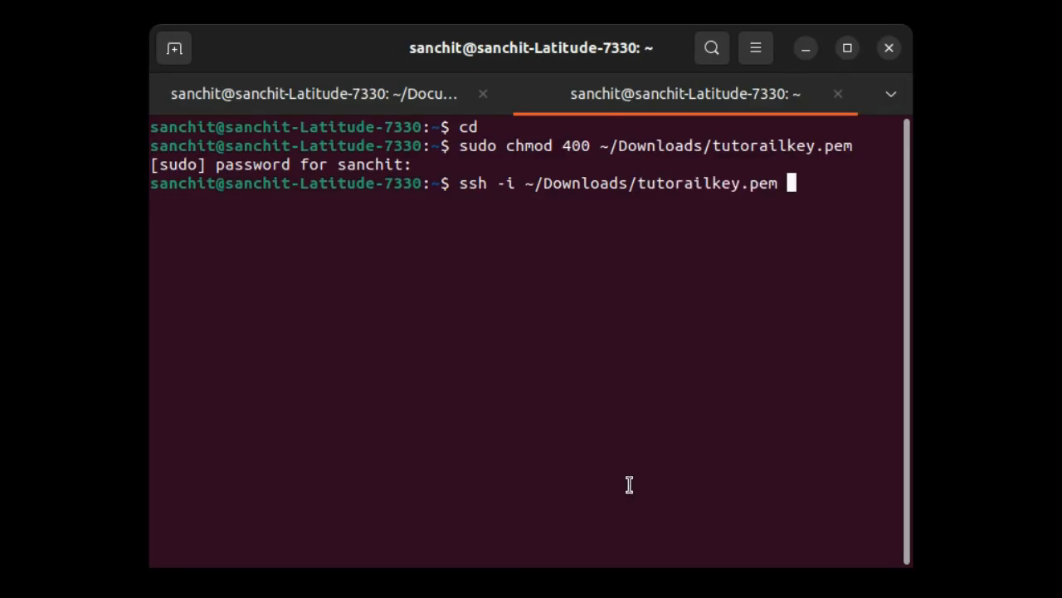
pyautogui.write('ec2-us')
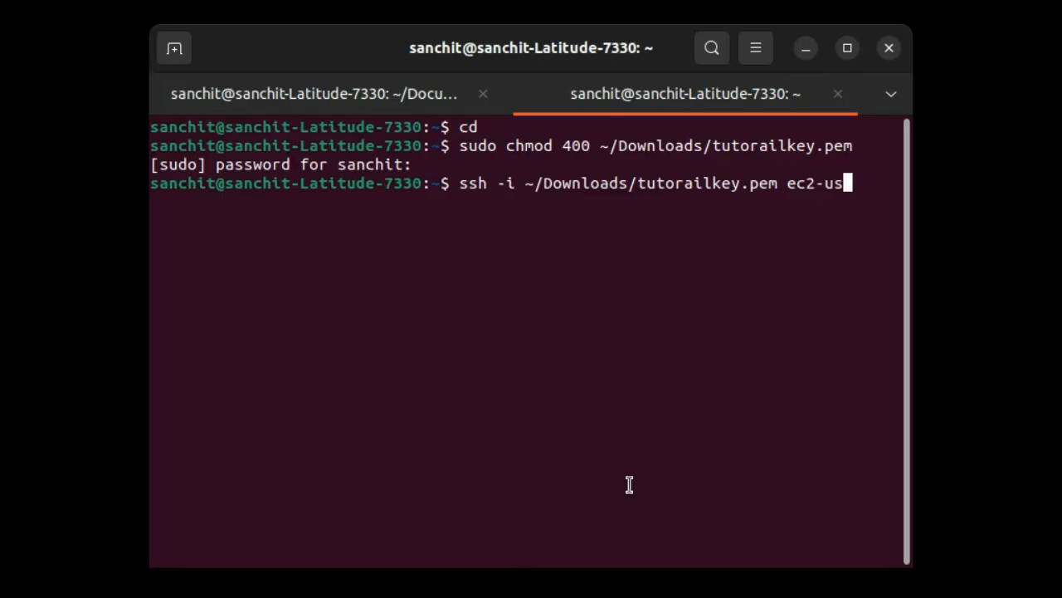
pyautogui.write('er@')
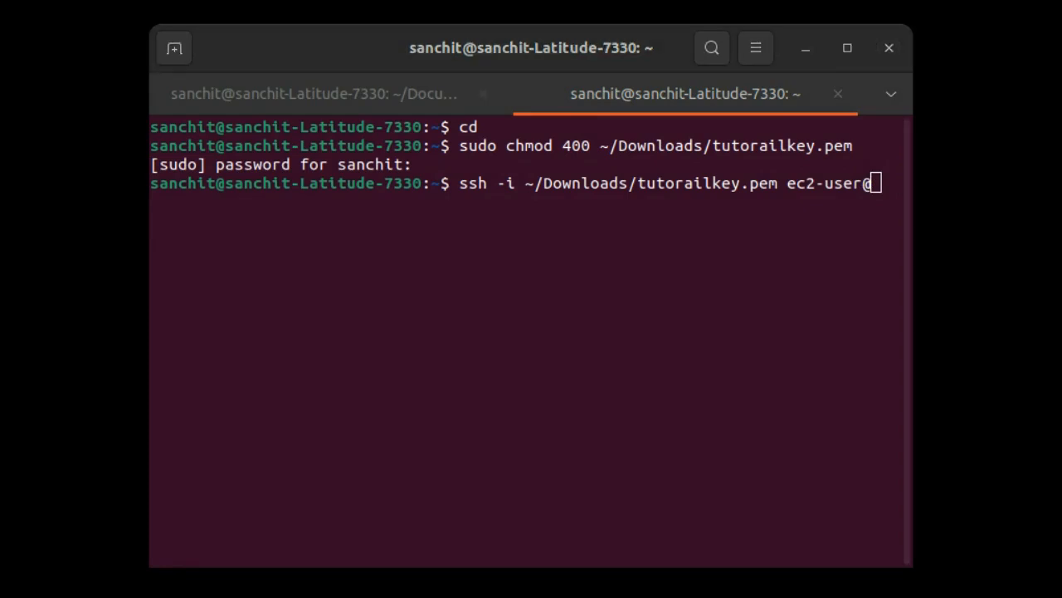
pyautogui.write('3.')
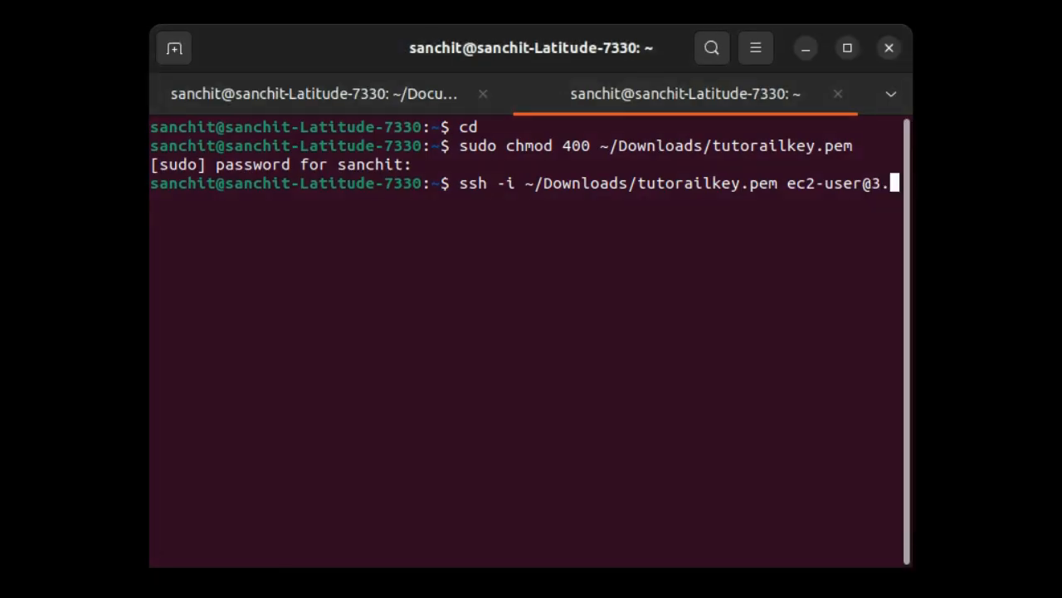
pyautogui.write('89.128.2')
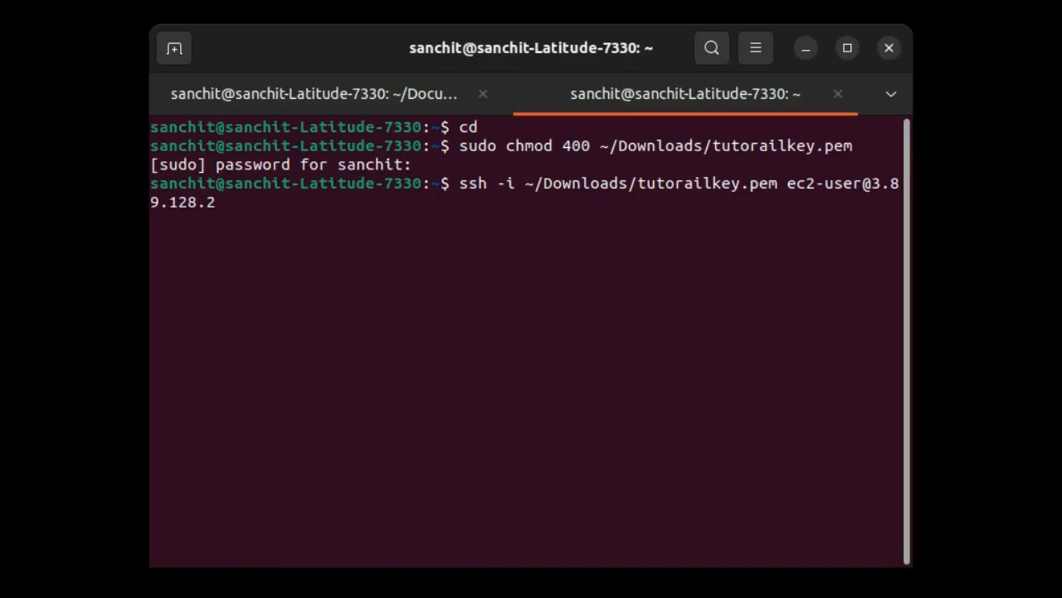
pyautogui.press('Return')
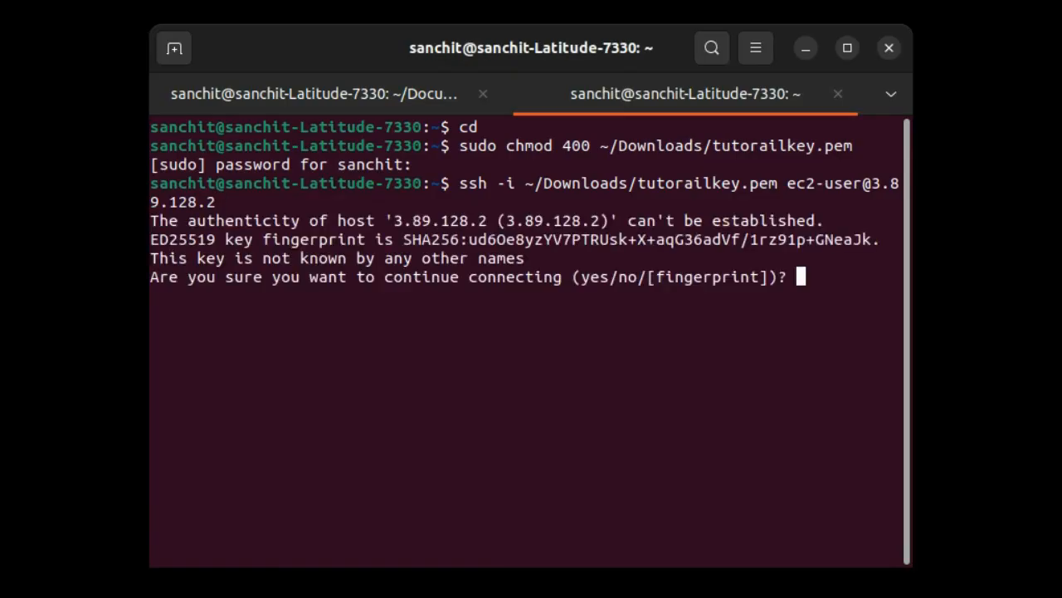
# Accept the host's key with yes and list the files in the remote home directory
pyautogui.write('yes')
pyautogui.press('Return')
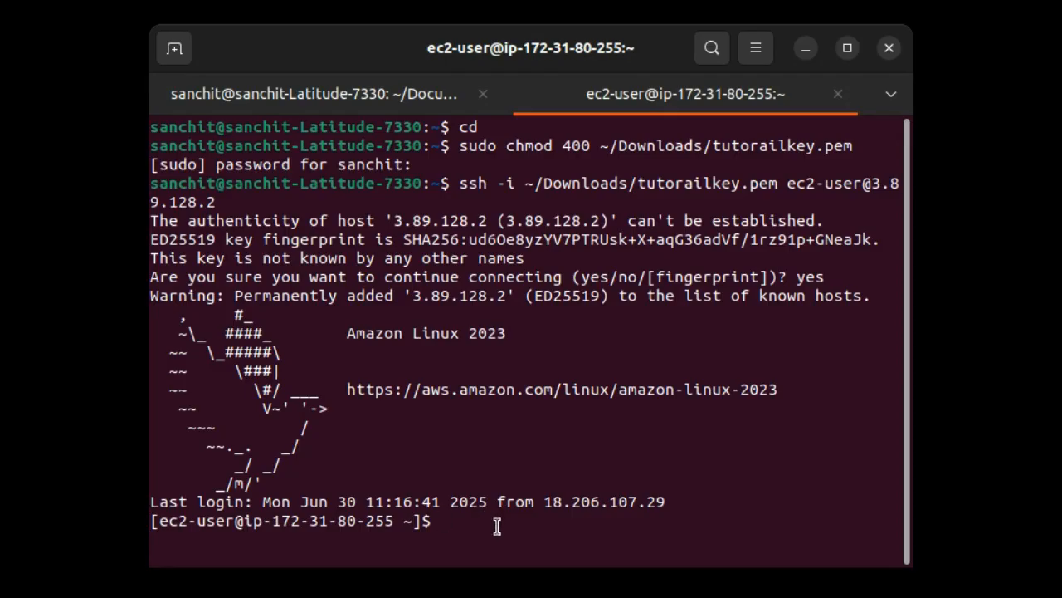
pyautogui.write('ls')
pyautogui.press('Return')
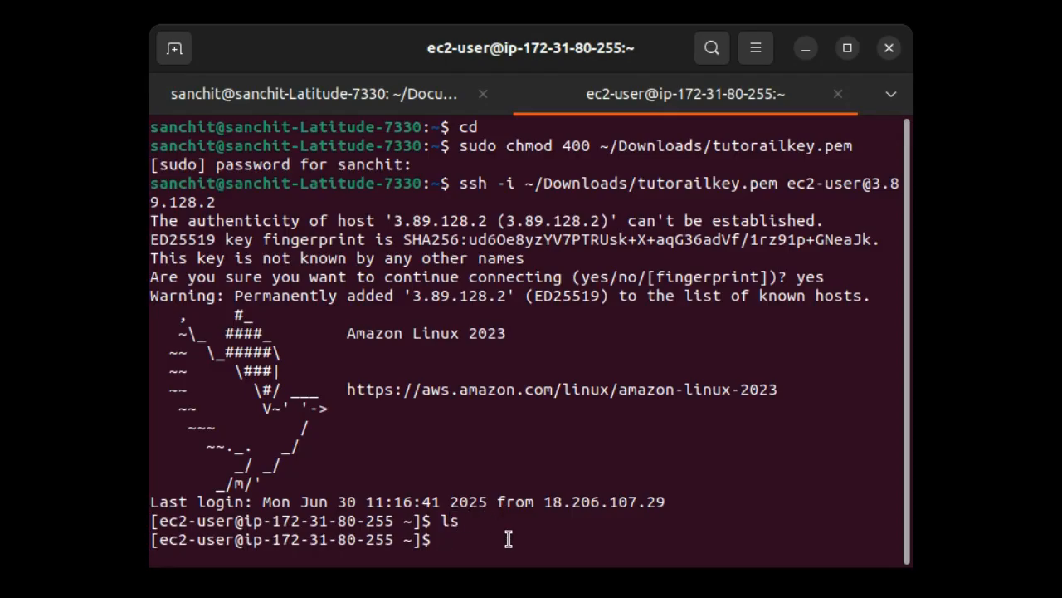